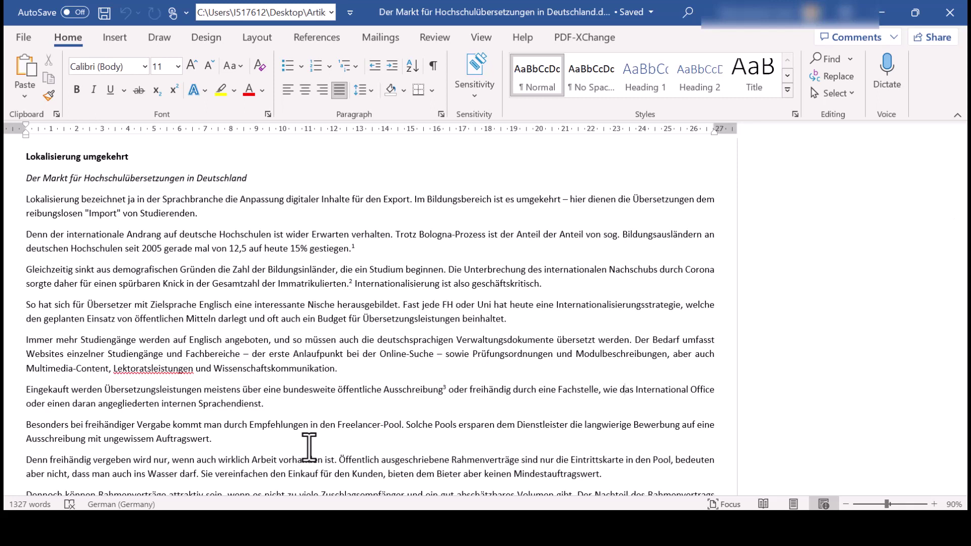
# Step: Select the German body paragraphs from 'Lokalisierung bezeichnet' through 'Auftragswert.' in Word
pyautogui.moveTo(309, 447); pyautogui.dragTo(76, 217)
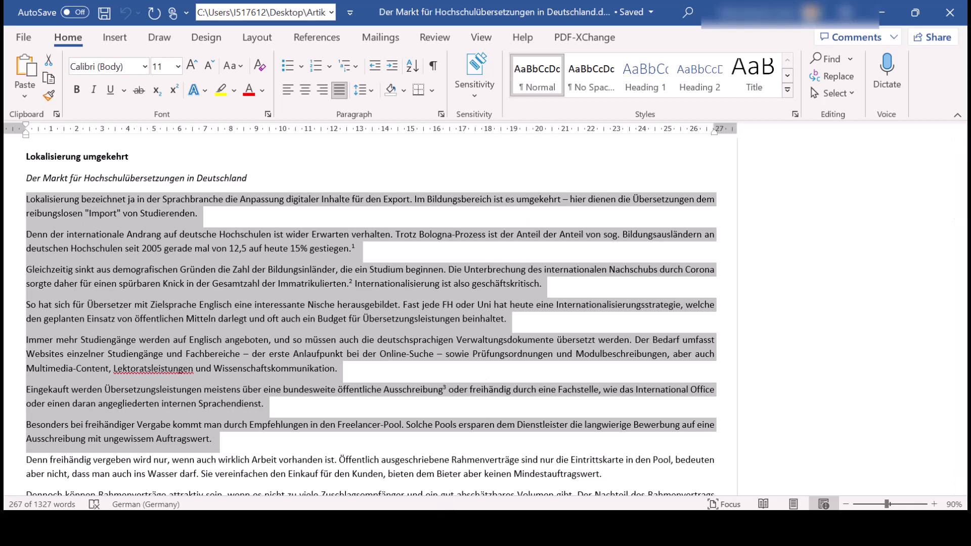
# Step: Send the selected paragraphs to DeepL and delete the trailing character, leaving 1850 characters
pyautogui.hotkey('ctrl', 'c')
pyautogui.hotkey('ctrl', 'c')
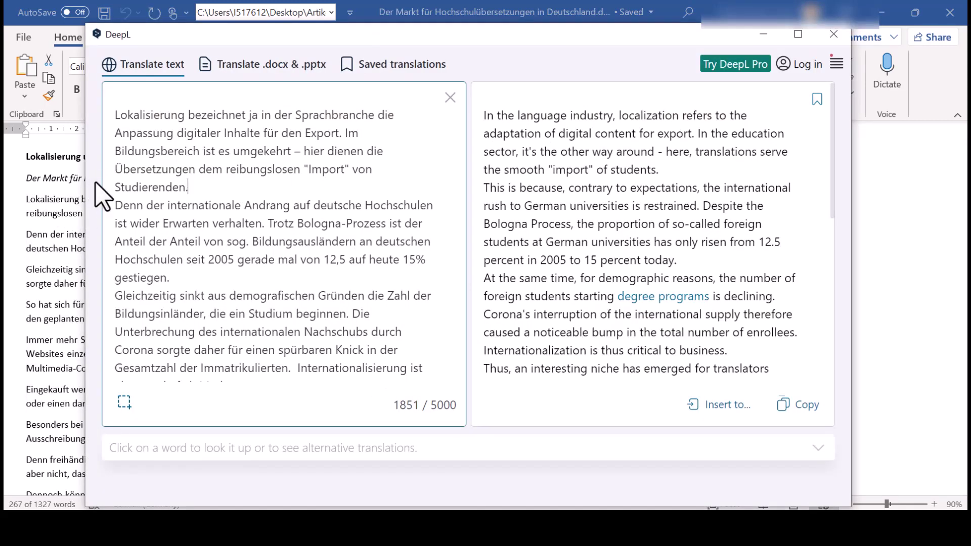
pyautogui.hotkey('ctrl', 'End')
pyautogui.press('BackSpace')
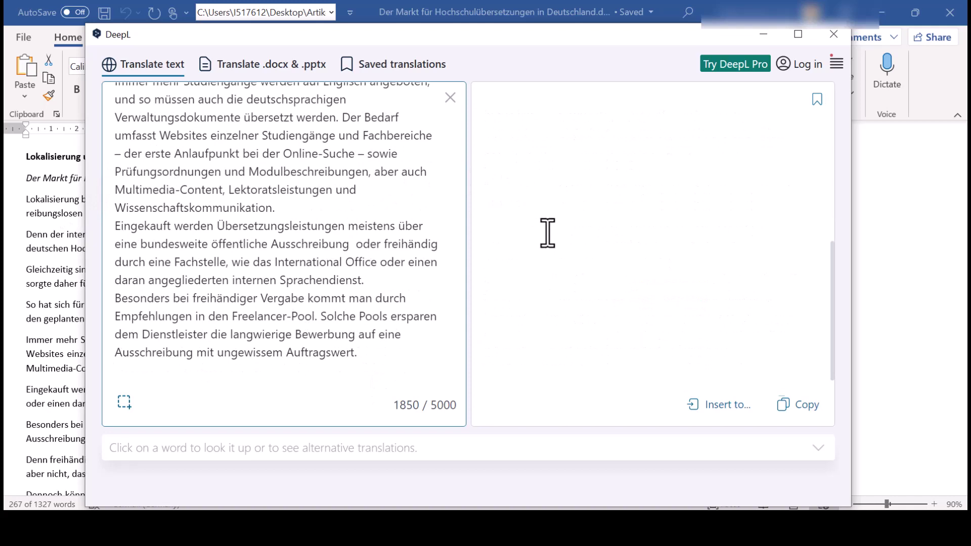
pyautogui.scroll(10, 548, 233)
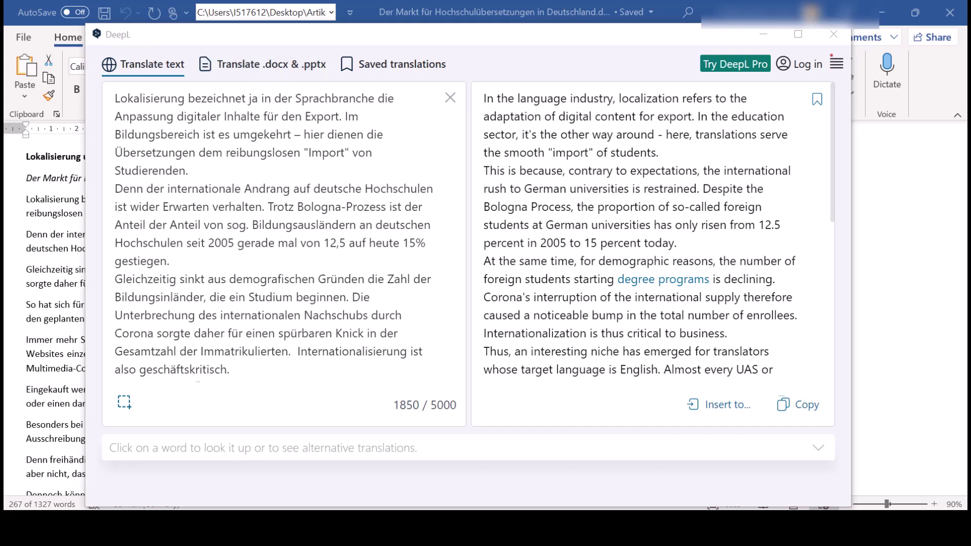
# Step: In Cloud Console, browse Users, Translation Jobs and Resources before returning to the Portals page
pyautogui.click(256, 488)
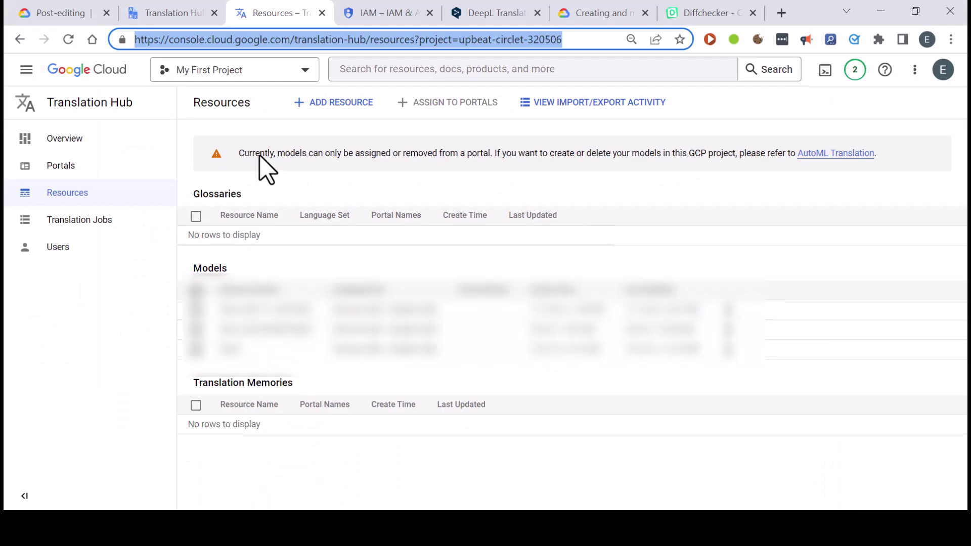
pyautogui.click(182, 10)
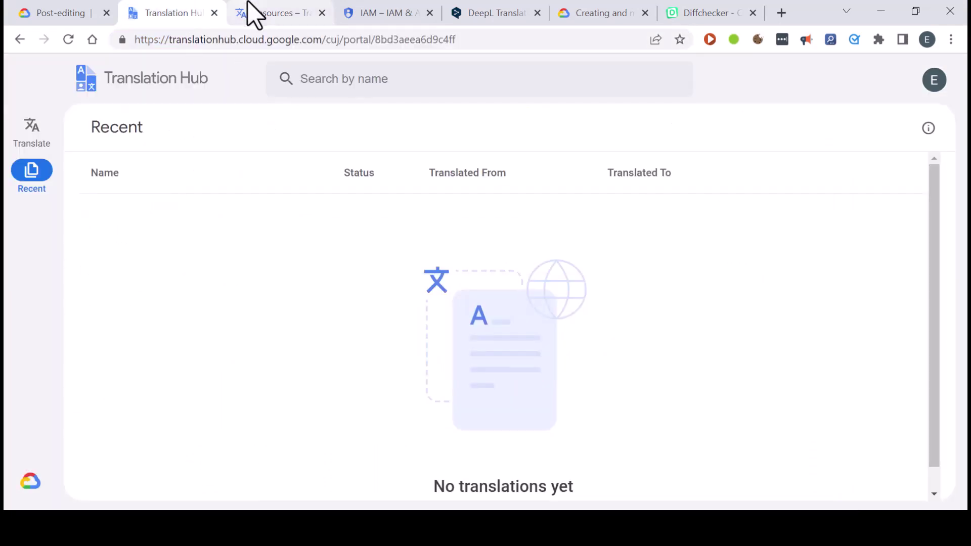
pyautogui.click(253, 13)
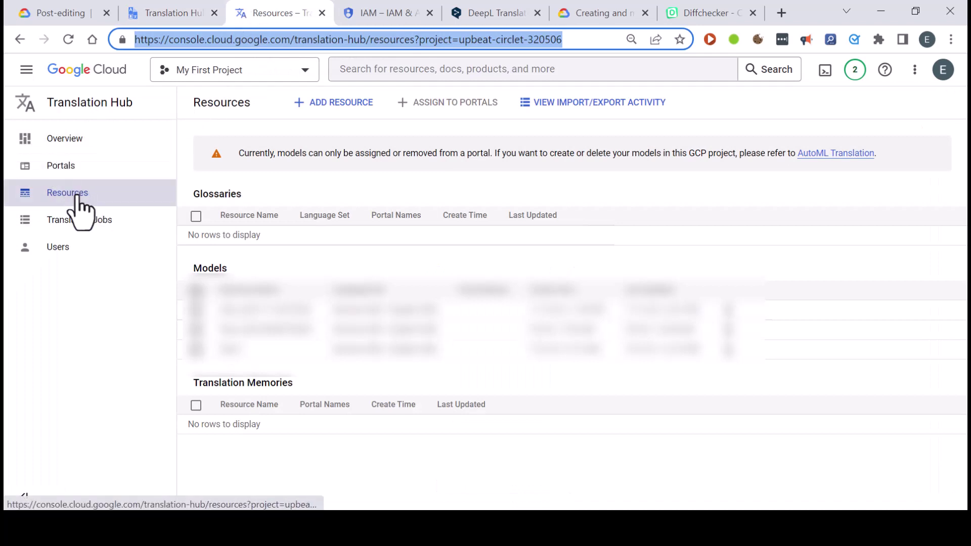
pyautogui.click(81, 251)
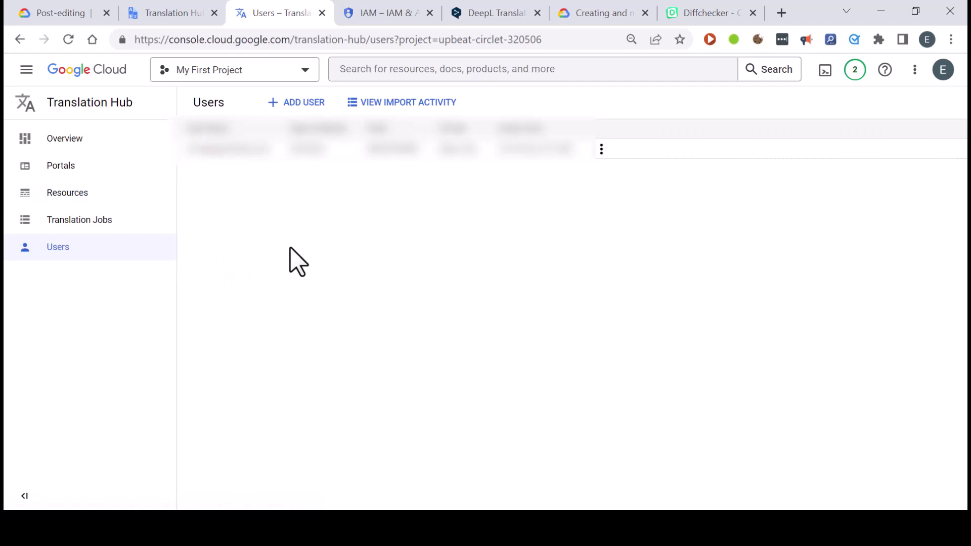
pyautogui.click(43, 225)
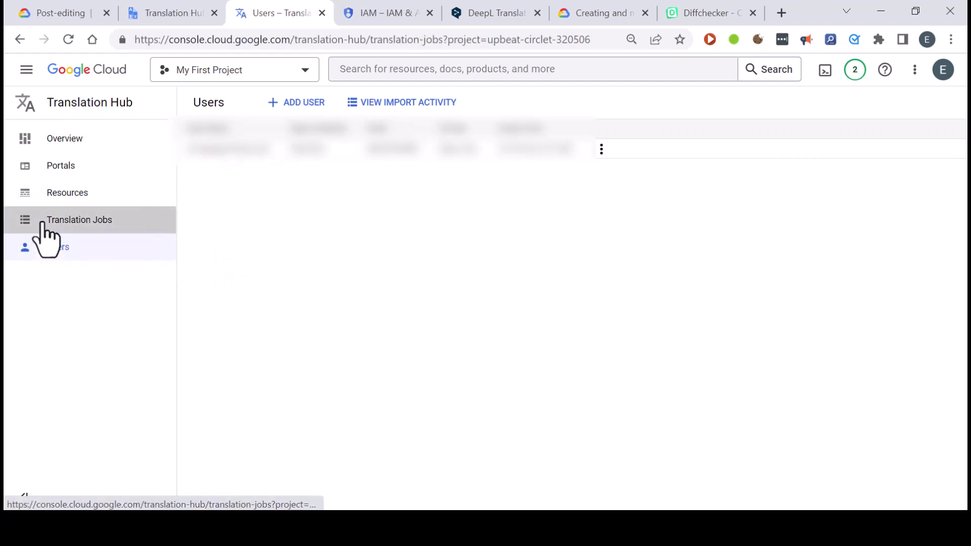
pyautogui.click(96, 198)
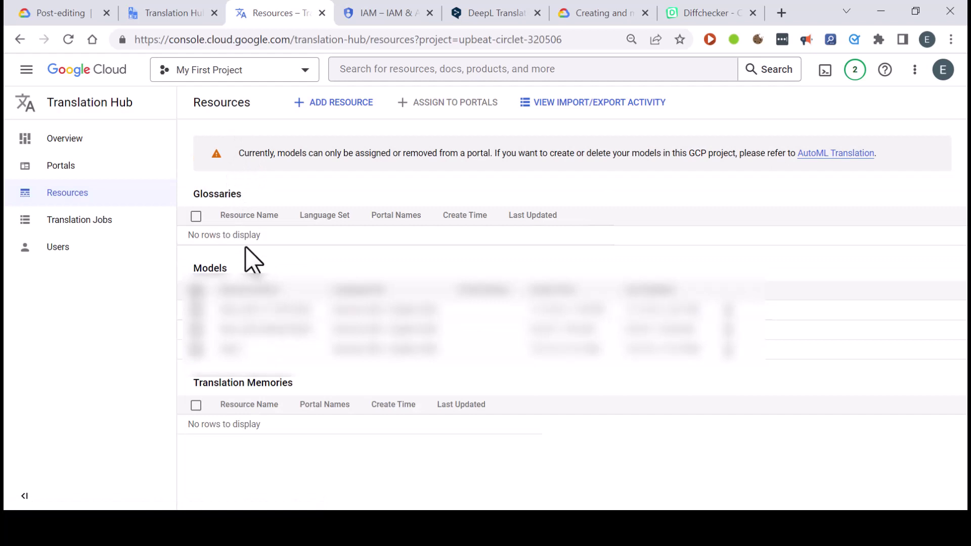
pyautogui.click(104, 172)
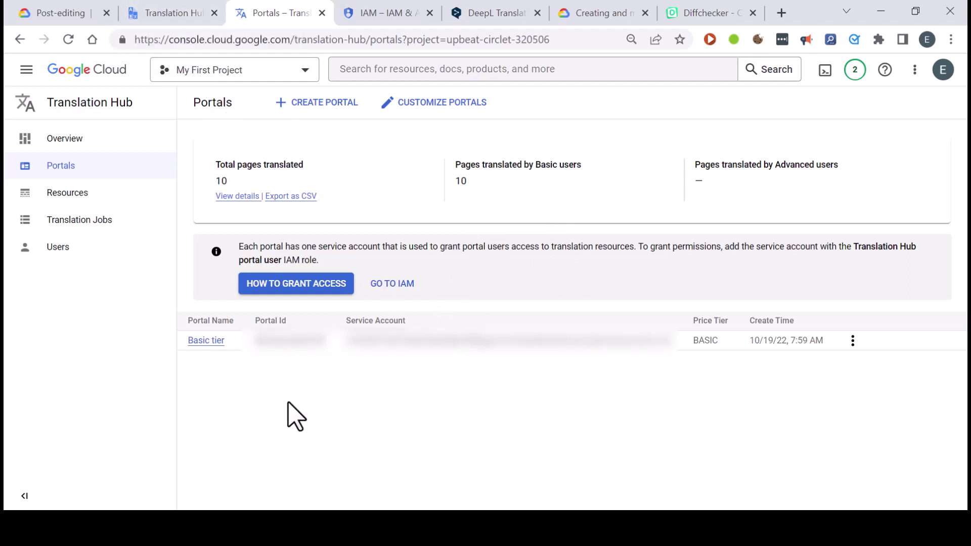
pyautogui.click(126, 195)
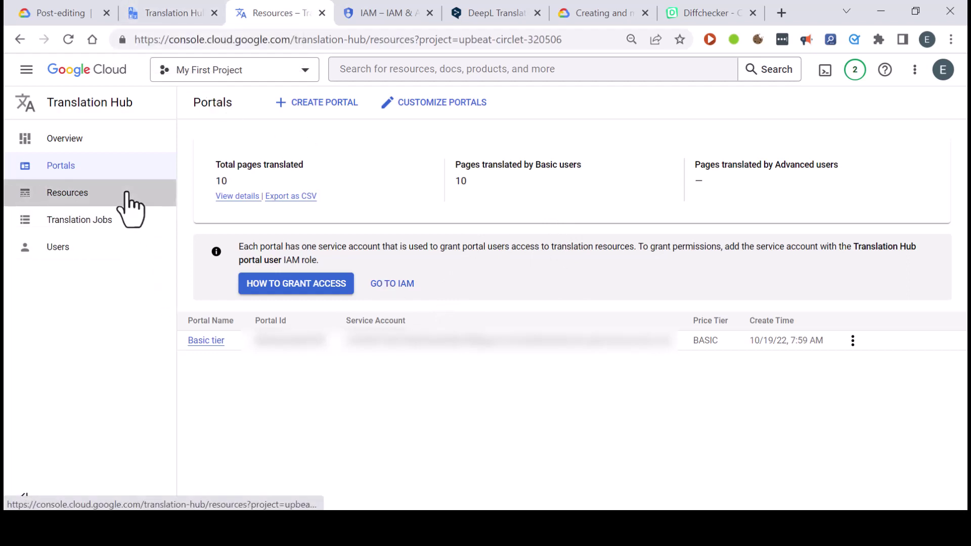
pyautogui.hotkey('alt', 'Left')
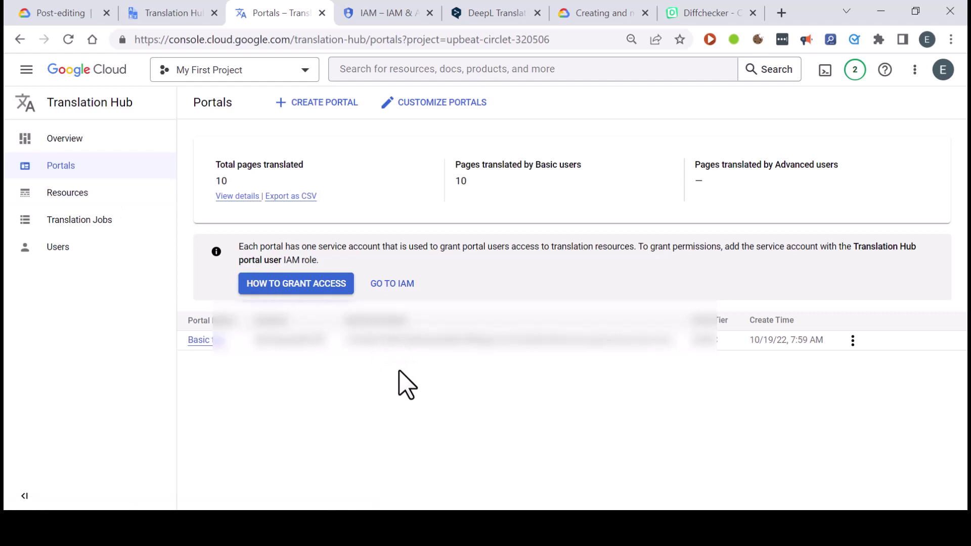
# Step: Upload 'Der Markt für Hochschulübersetzungen in Deutschland.docx' as a new document translation in the portal
pyautogui.click(164, 14)
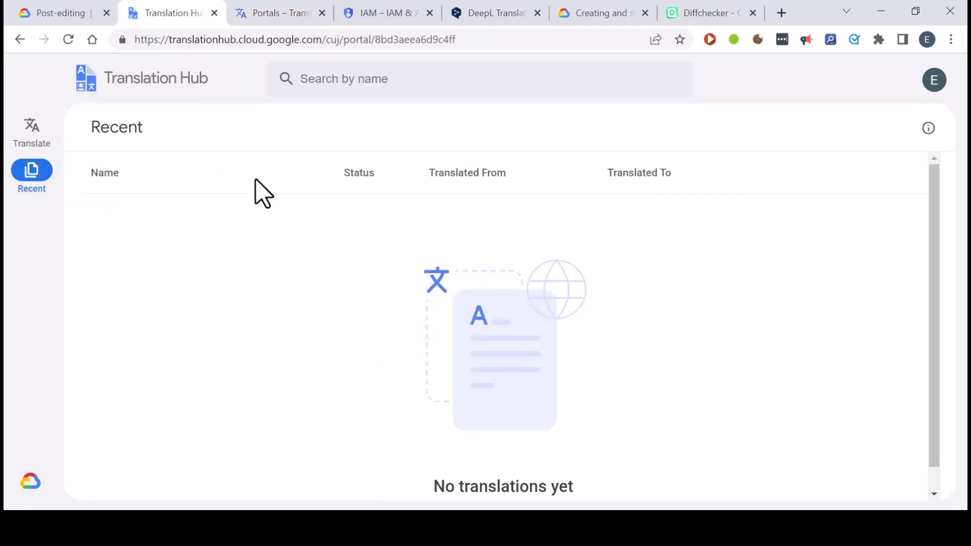
pyautogui.click(20, 134)
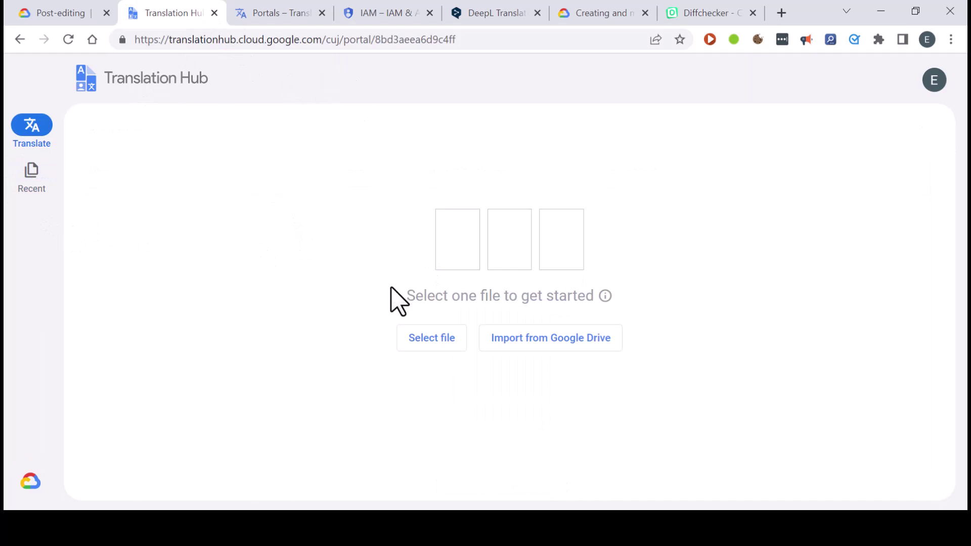
pyautogui.click(424, 342)
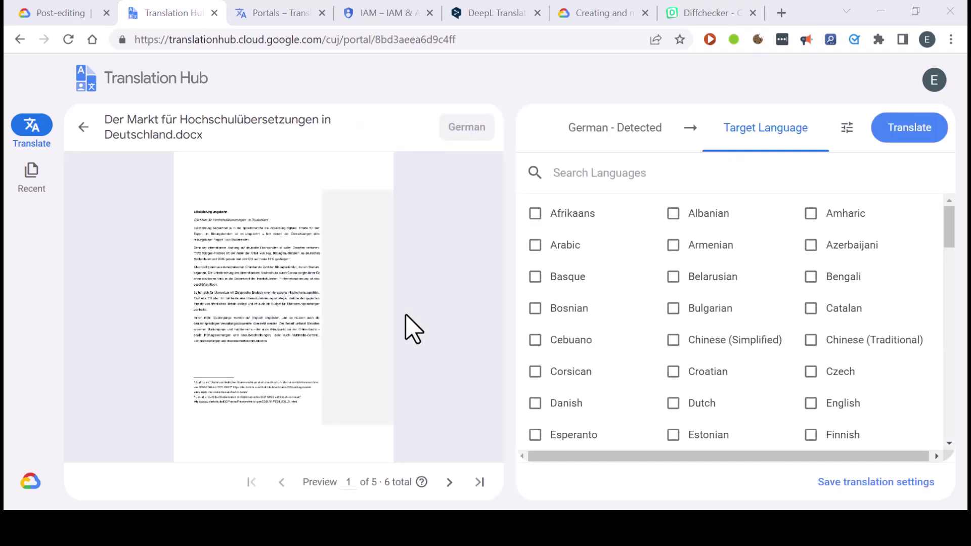
# Step: Tick English as the target language for the detected German document
pyautogui.scroll(-5, 590, 312)
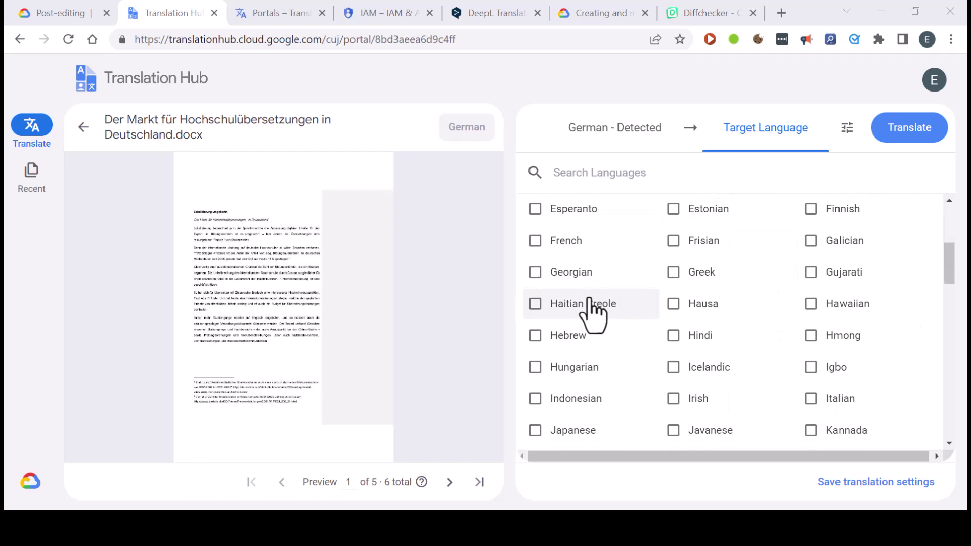
pyautogui.scroll(-3, 592, 314)
pyautogui.scroll(7, 597, 316)
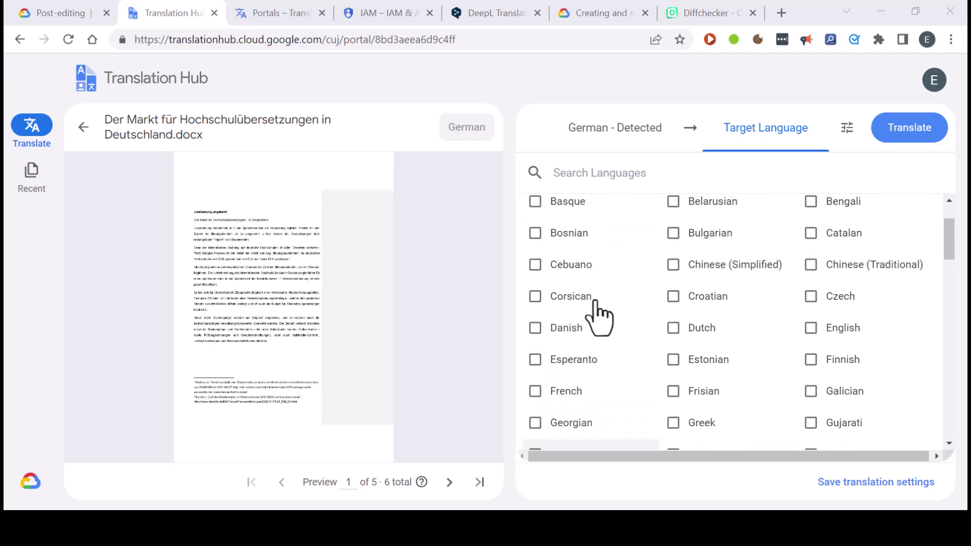
pyautogui.scroll(-2, 781, 384)
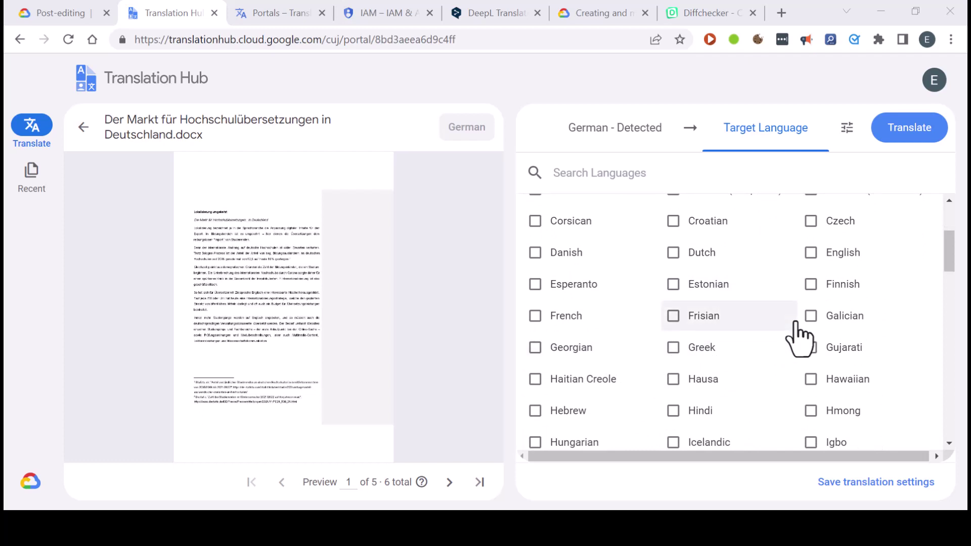
pyautogui.scroll(-2, 701, 283)
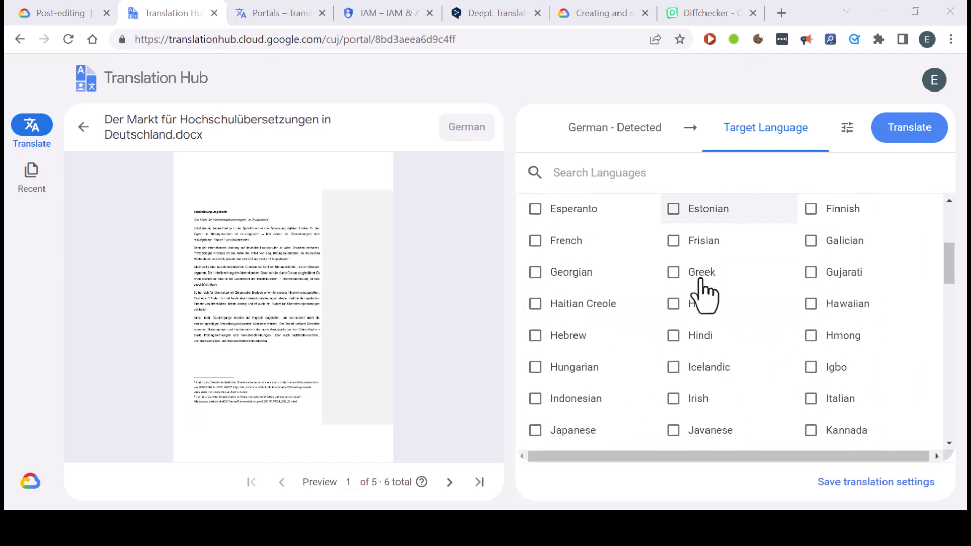
pyautogui.scroll(4, 700, 283)
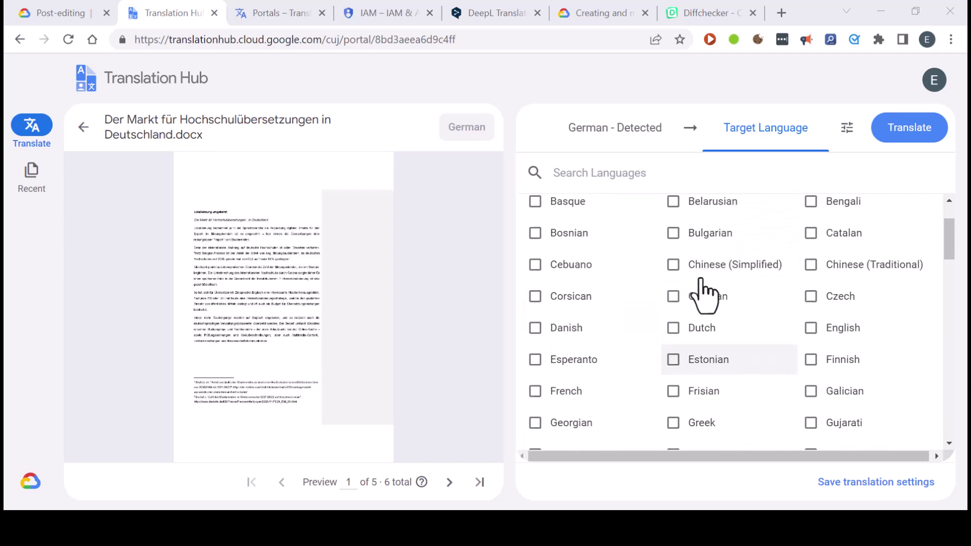
pyautogui.click(828, 331)
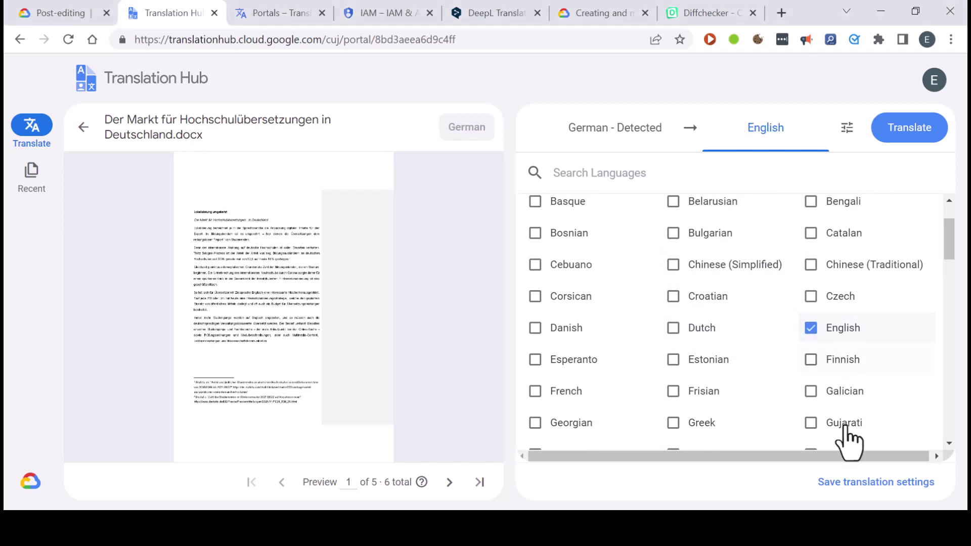
pyautogui.scroll(-4, 737, 383)
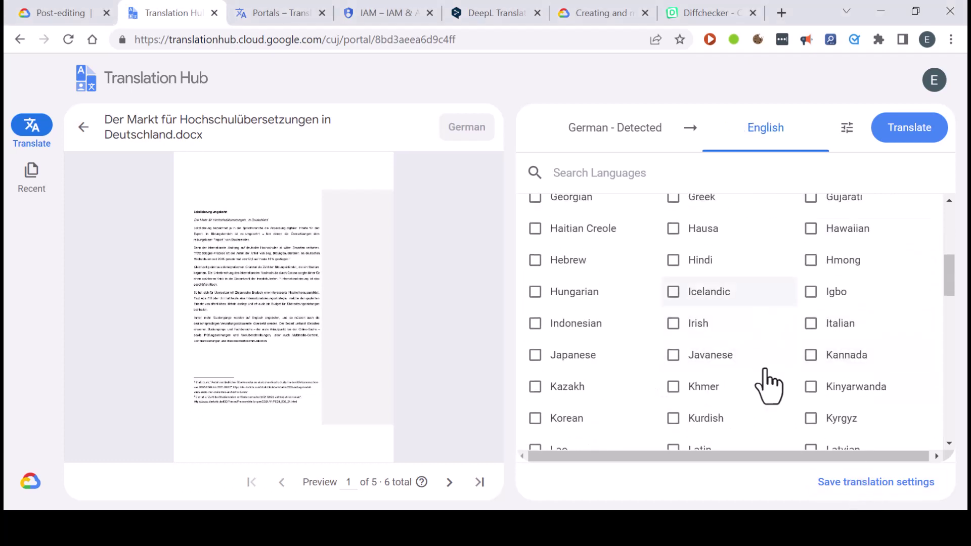
pyautogui.scroll(5, 739, 310)
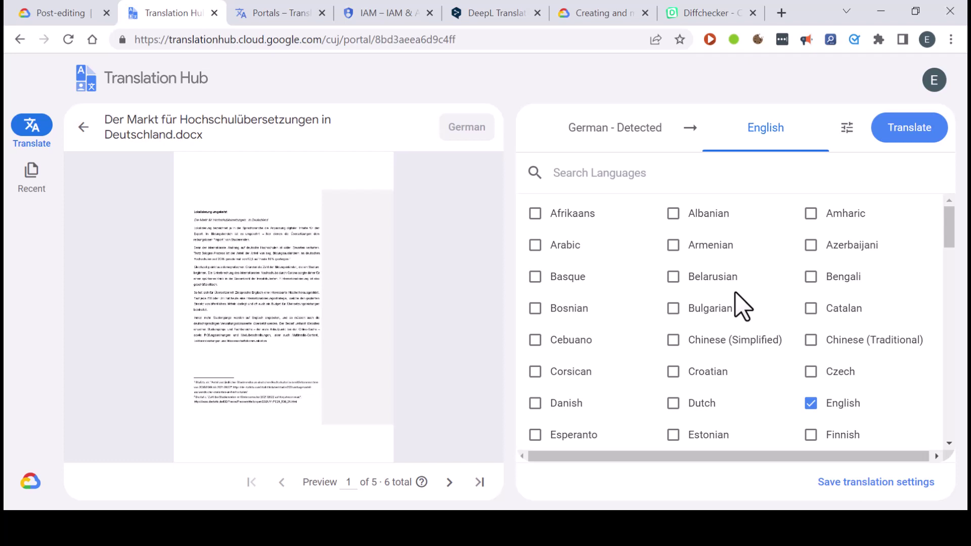
# Step: Translate the German document into English and confirm it appears in Recent as MT completed
pyautogui.click(936, 129)
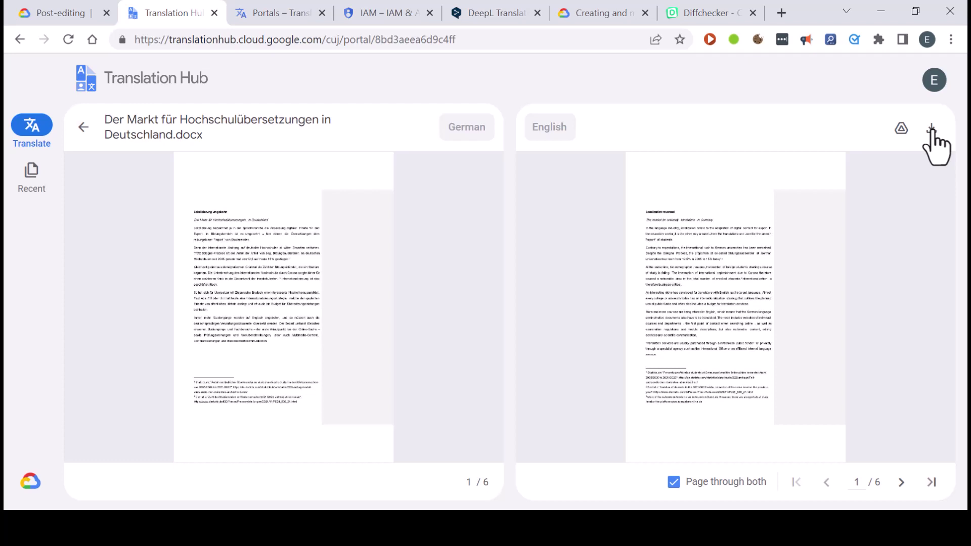
pyautogui.click(29, 174)
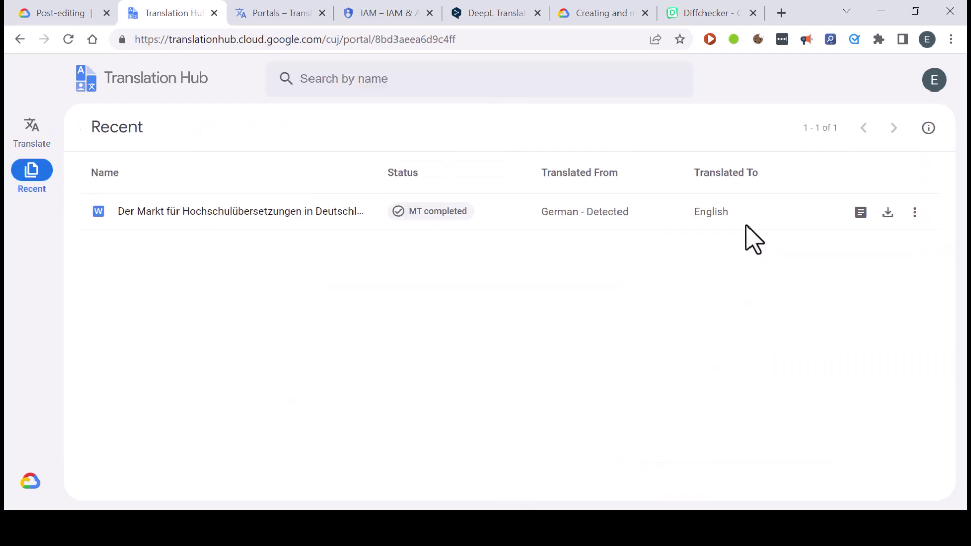
pyautogui.click(242, 14)
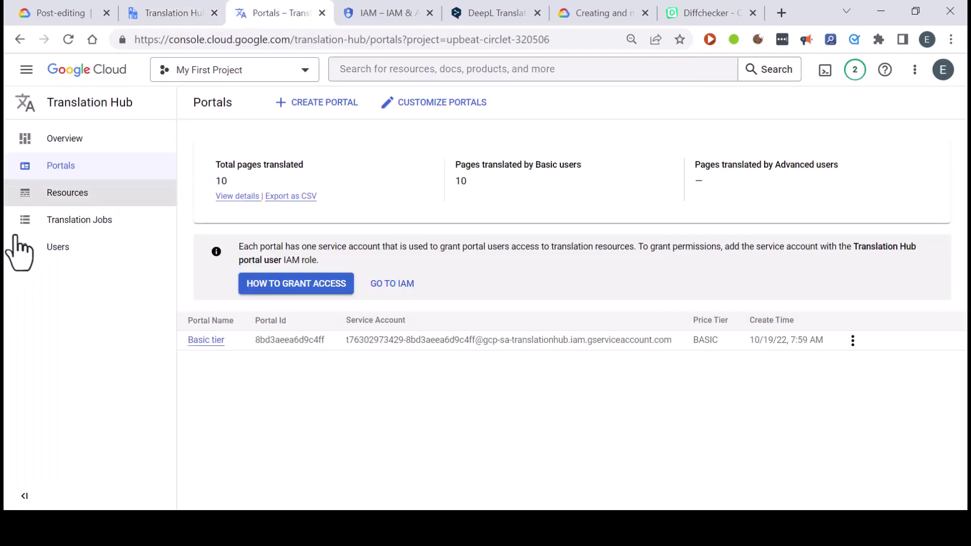
pyautogui.click(79, 229)
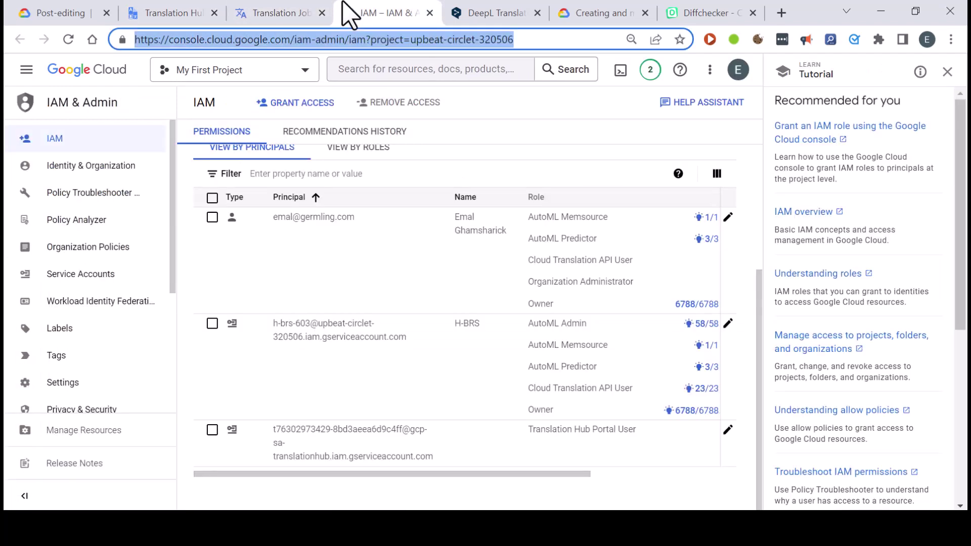
pyautogui.click(187, 13)
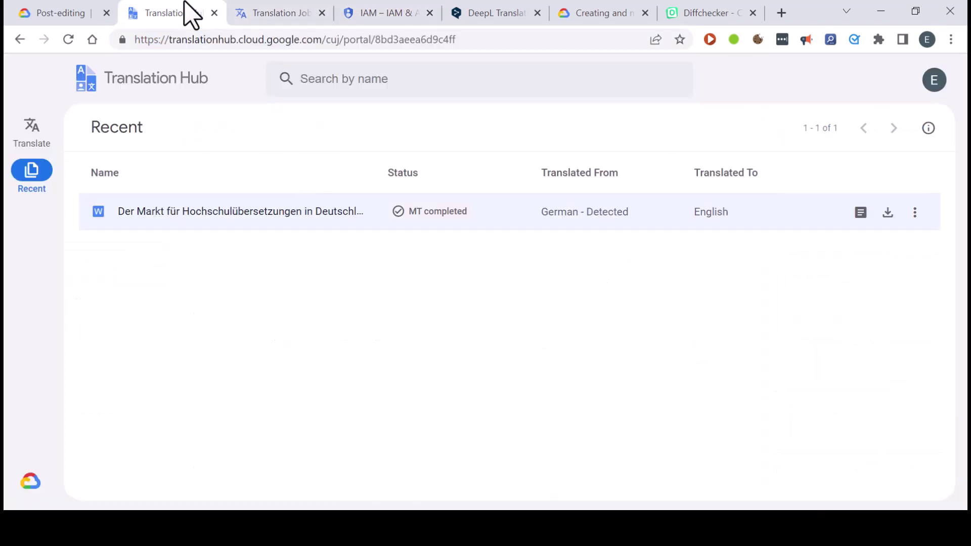
pyautogui.click(63, 4)
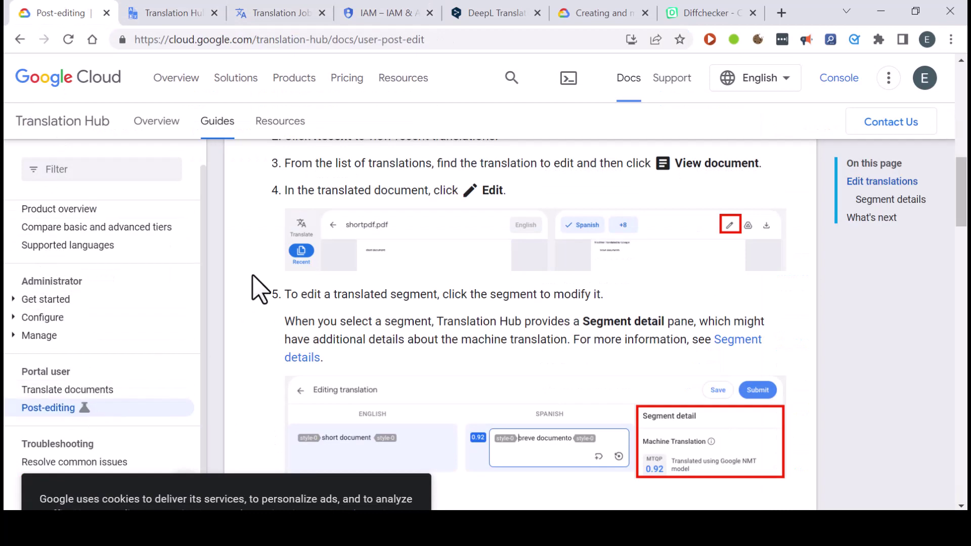
pyautogui.scroll(10, 445, 282)
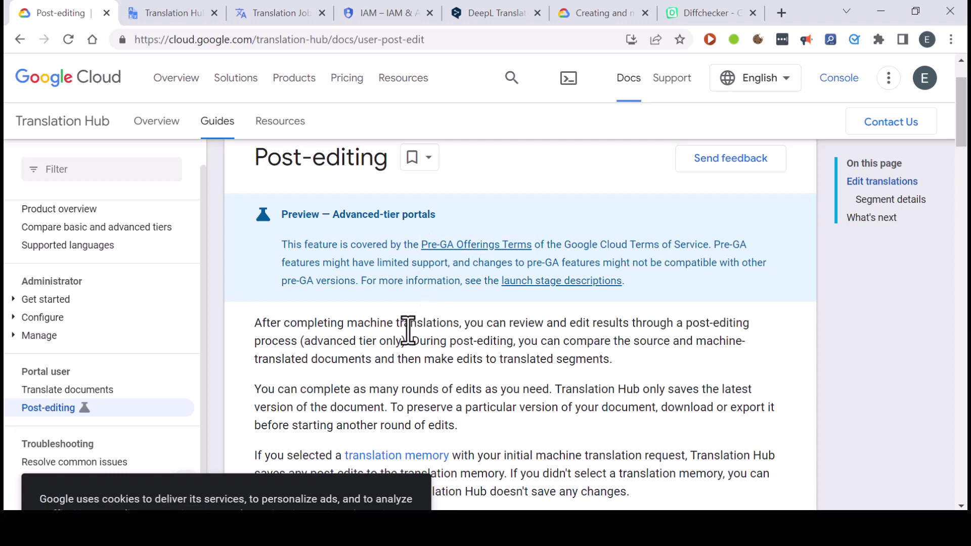
pyautogui.scroll(-3, 409, 331)
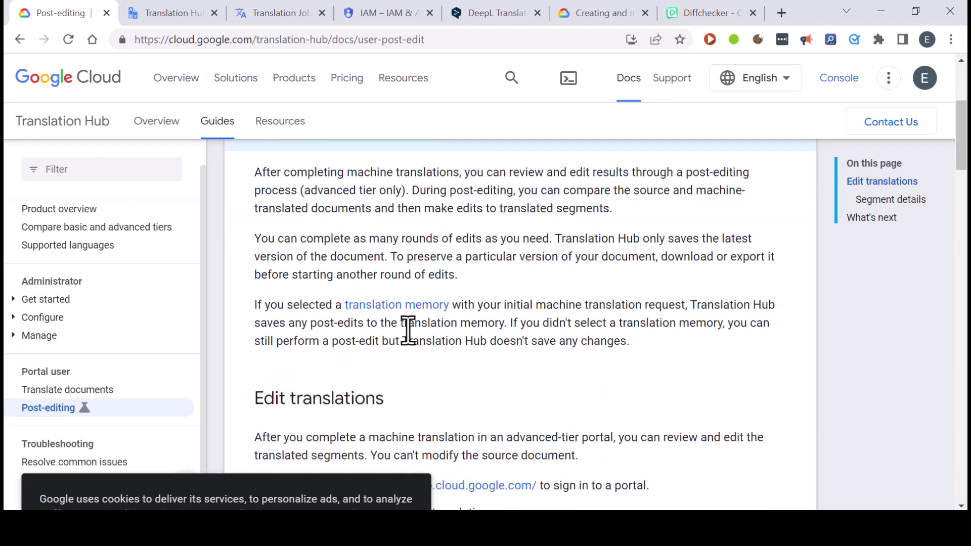
pyautogui.scroll(-10, 407, 326)
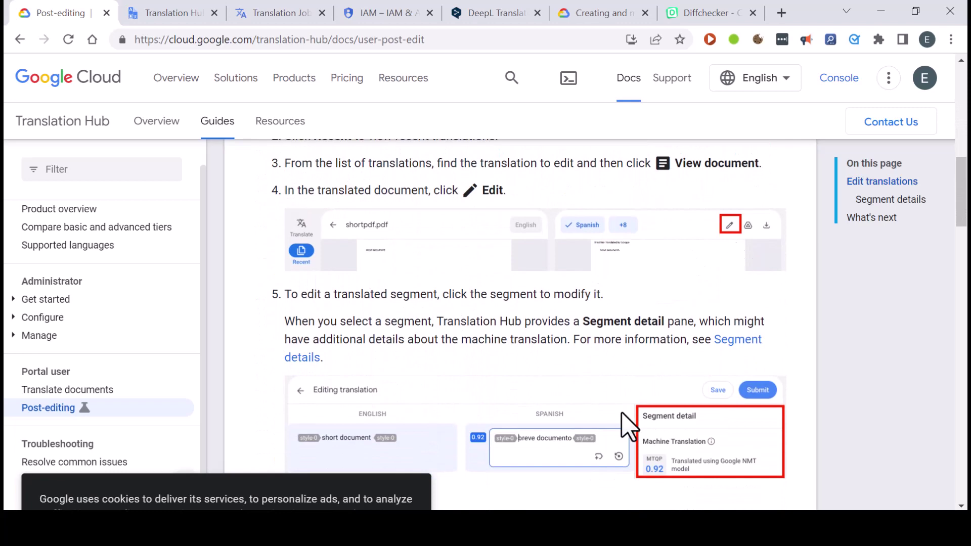
pyautogui.scroll(-3, 616, 455)
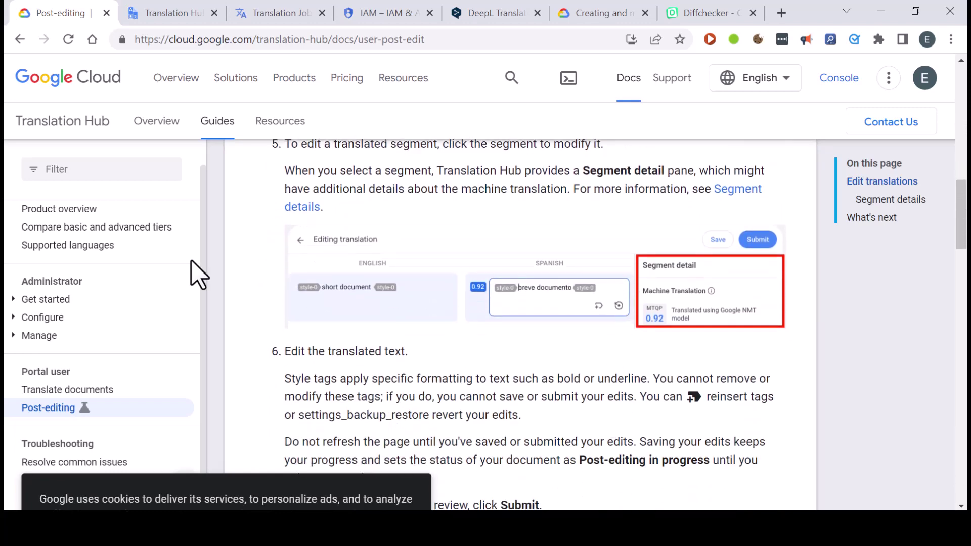
pyautogui.click(150, 13)
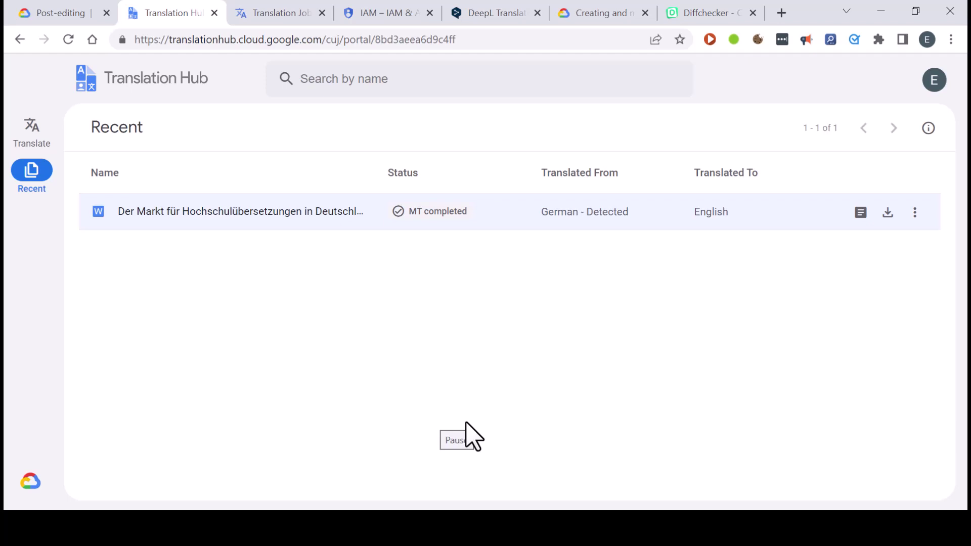
# Step: Download the English translation as download.docx and bring the DeepL window forward
pyautogui.click(887, 213)
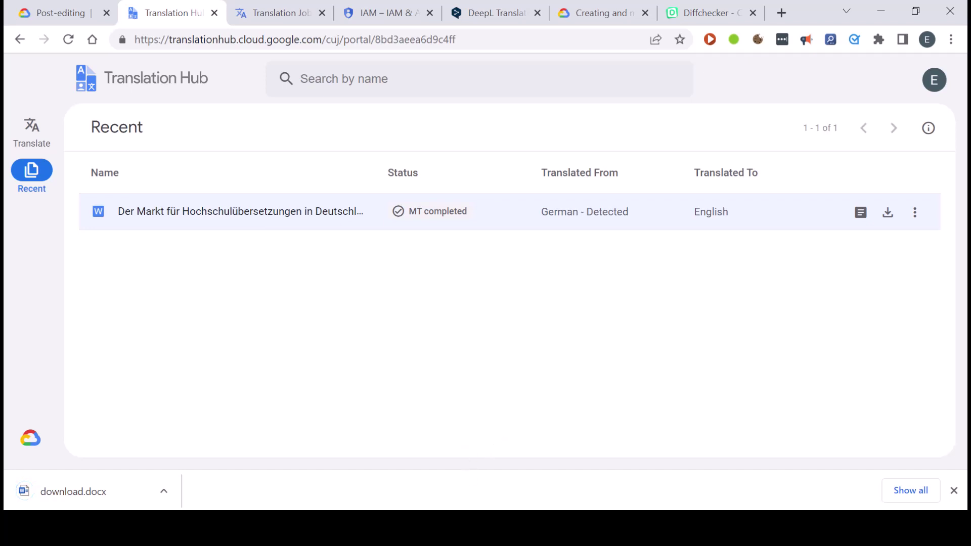
pyautogui.click(433, 489)
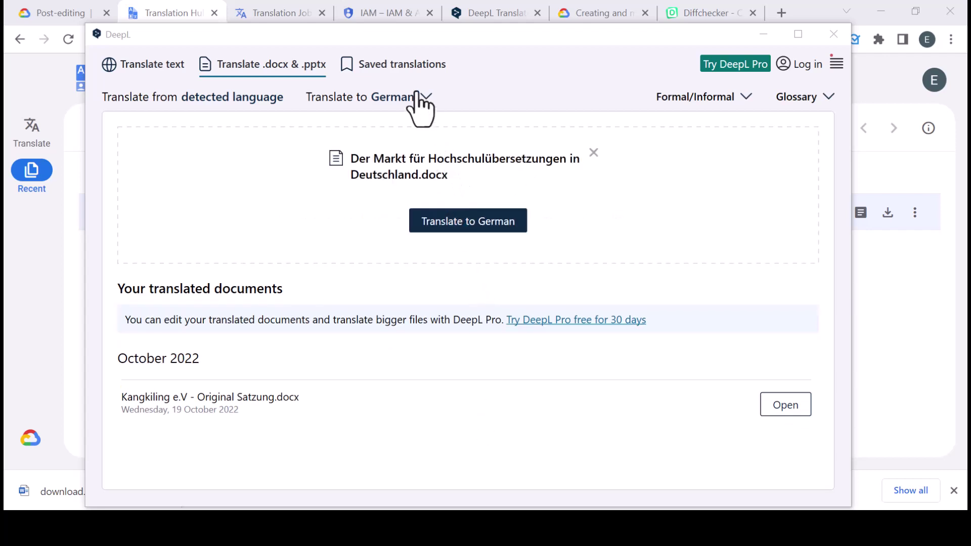
# Step: Translate the German .docx in DeepL into English (American)
pyautogui.click(423, 101)
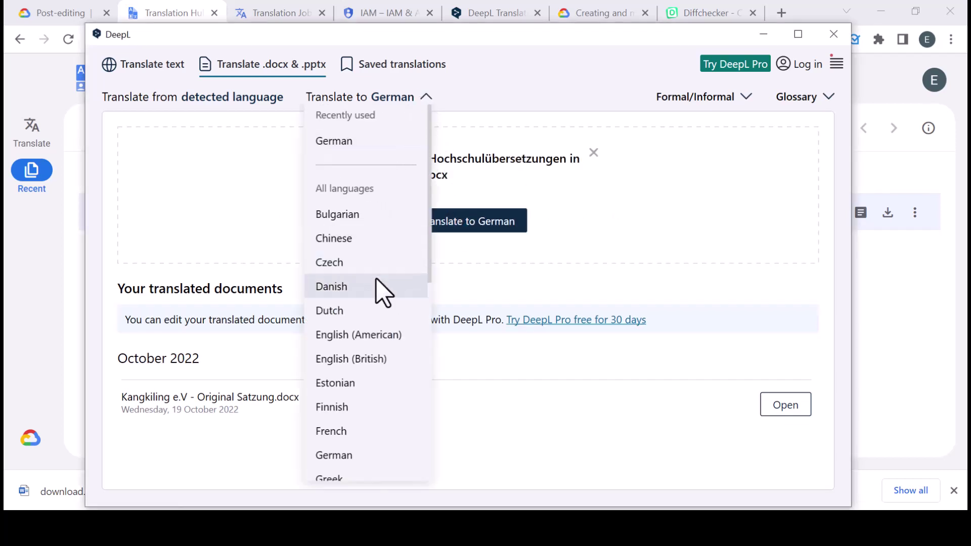
pyautogui.scroll(-5, 383, 293)
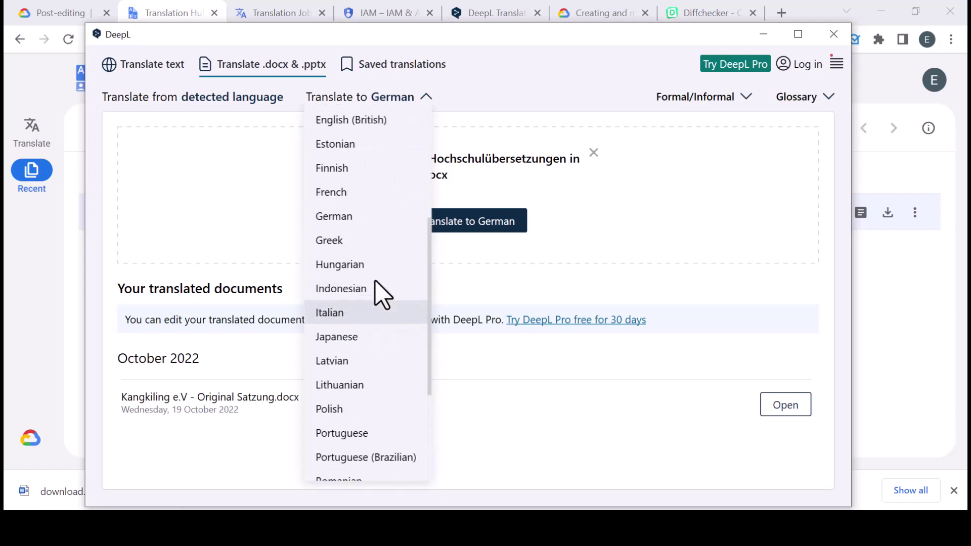
pyautogui.scroll(1, 383, 292)
pyautogui.scroll(-4, 383, 293)
pyautogui.scroll(5, 383, 292)
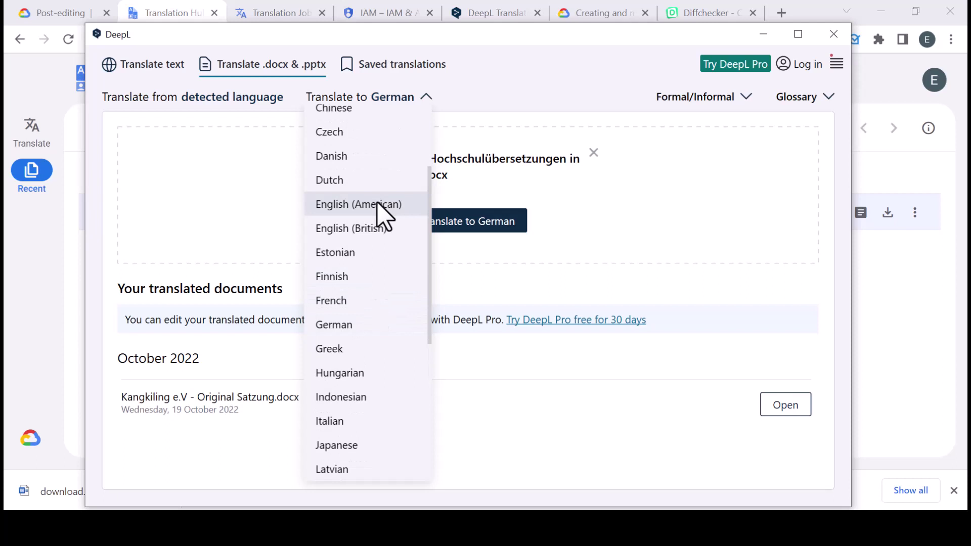
pyautogui.click(377, 204)
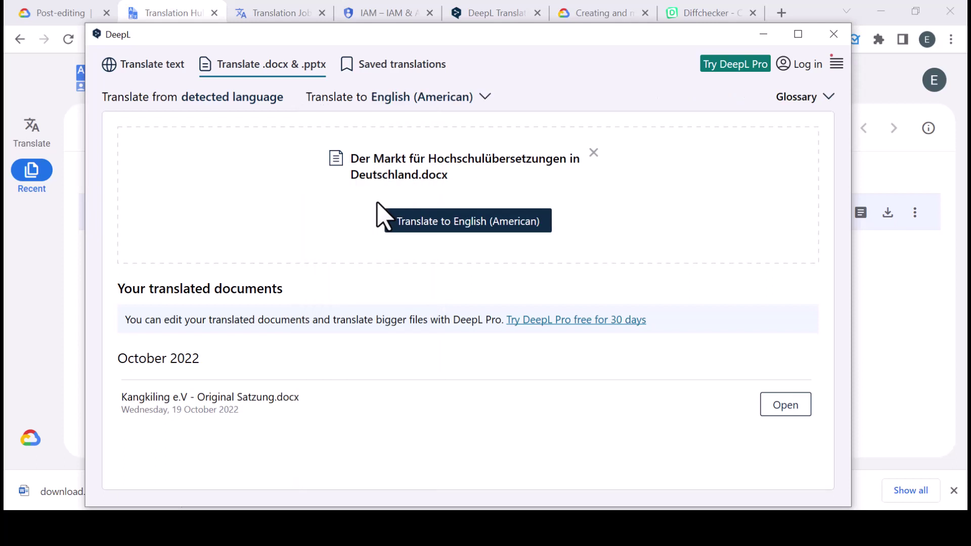
pyautogui.click(486, 221)
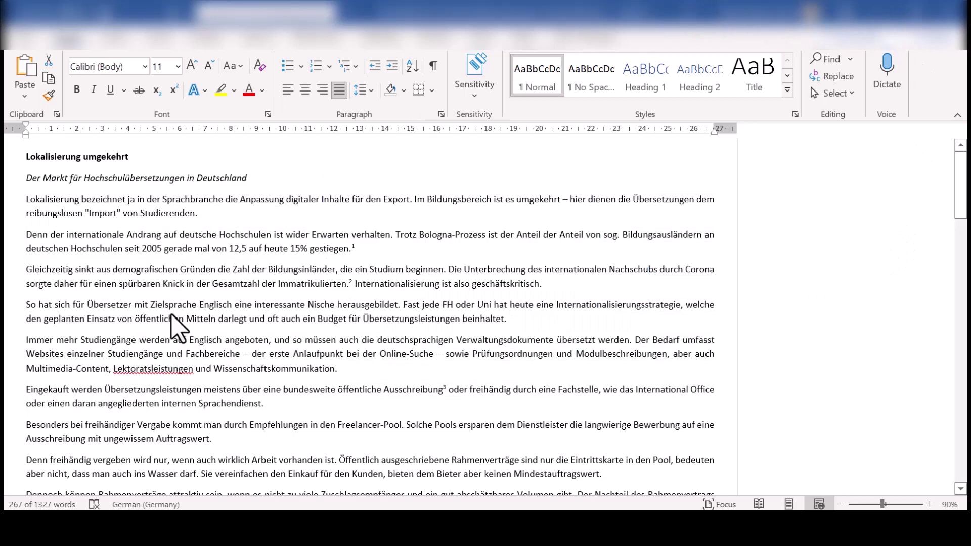
# Step: Dock the DeepL translation on the left and the editable download.docx on the right
pyautogui.hotkey('alt', 'Tab')
pyautogui.press('super+Right')
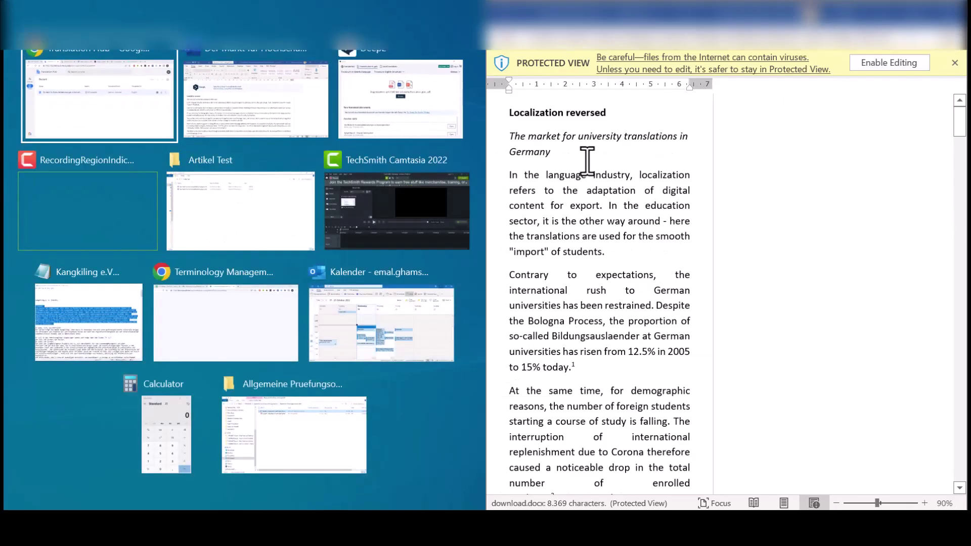
pyautogui.click(397, 93)
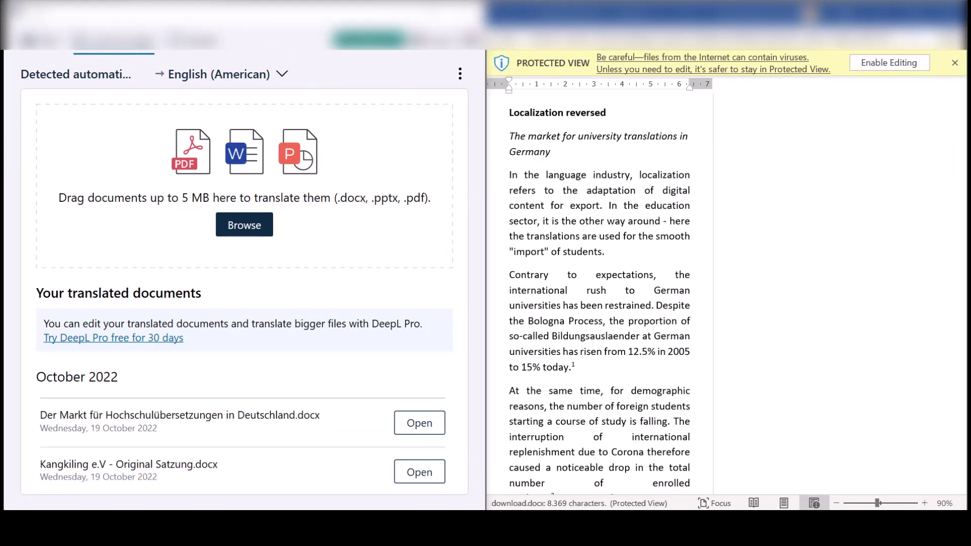
pyautogui.click(317, 445)
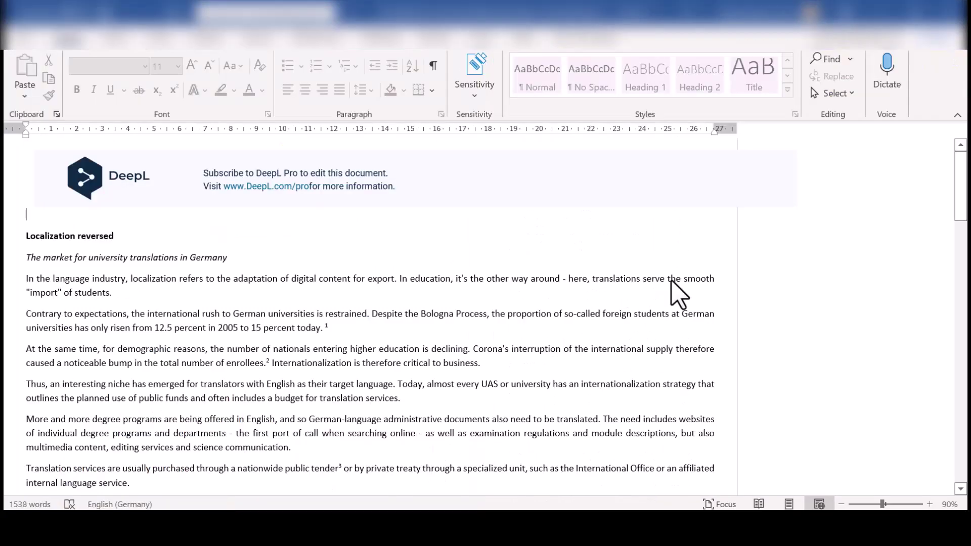
pyautogui.press('super+Left')
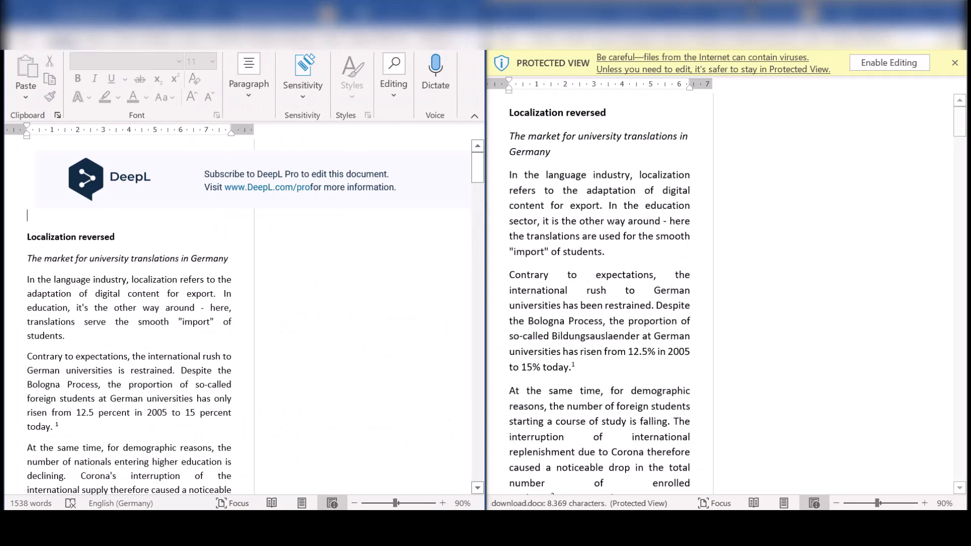
pyautogui.click(890, 62)
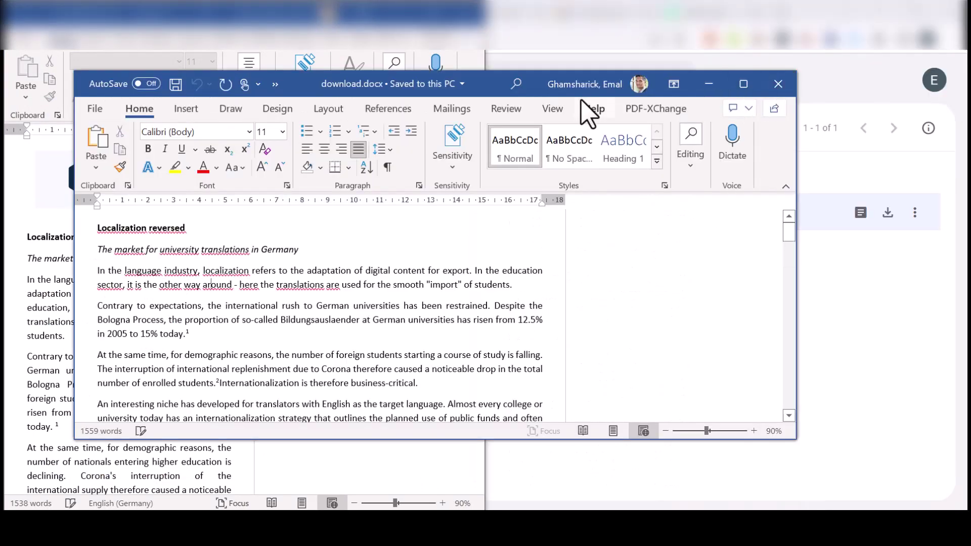
pyautogui.press('super+Right')
# Step: Scroll through both English translations to compare them side by side
pyautogui.scroll(-2, 363, 244)
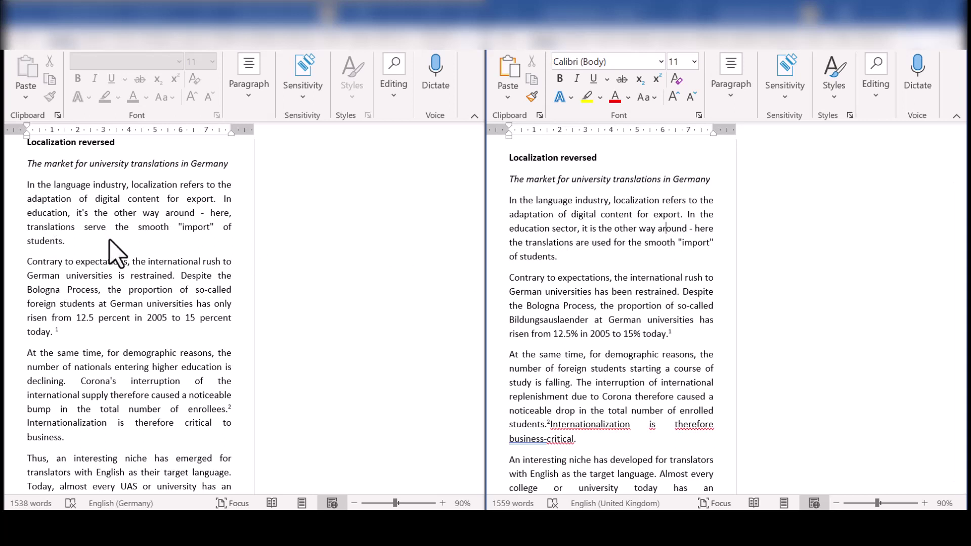
pyautogui.scroll(1, 124, 256)
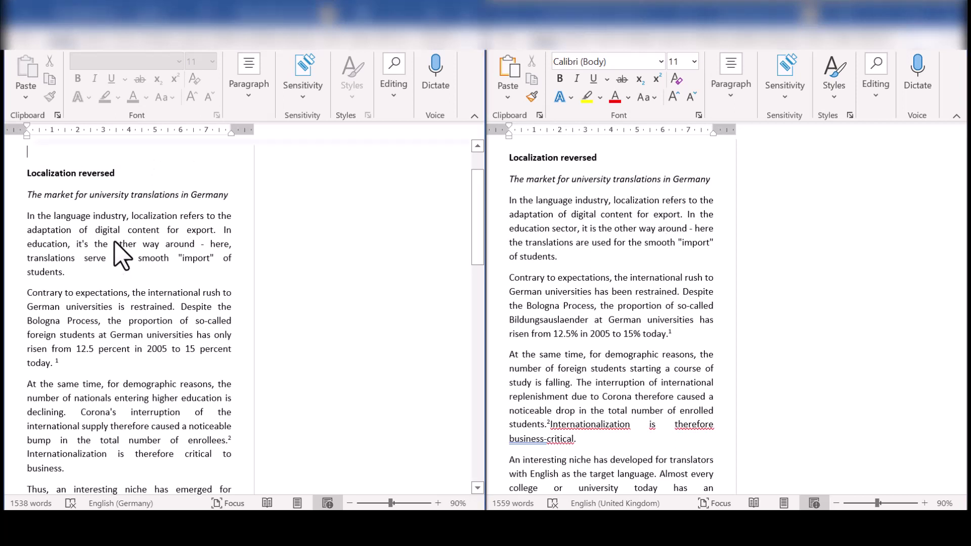
pyautogui.scroll(-1, 152, 263)
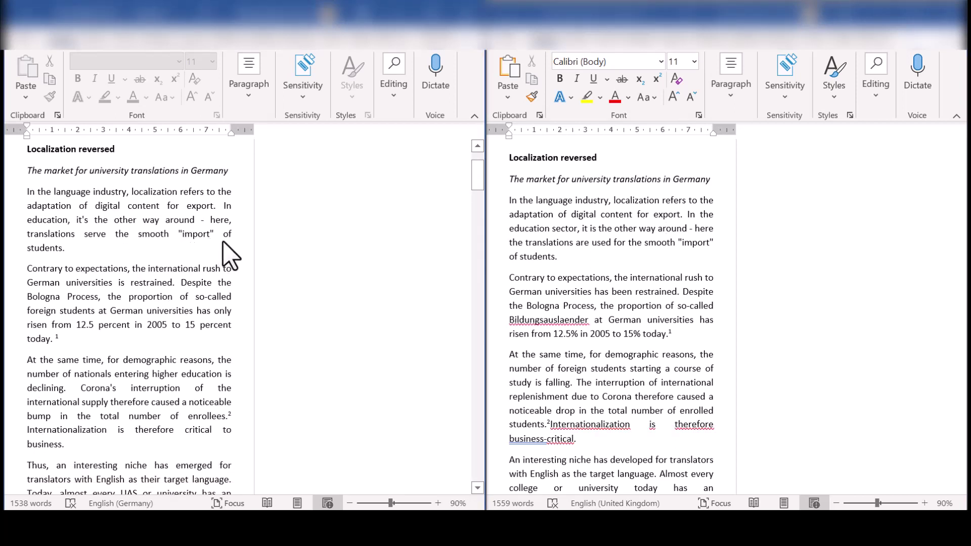
pyautogui.scroll(-2, 222, 243)
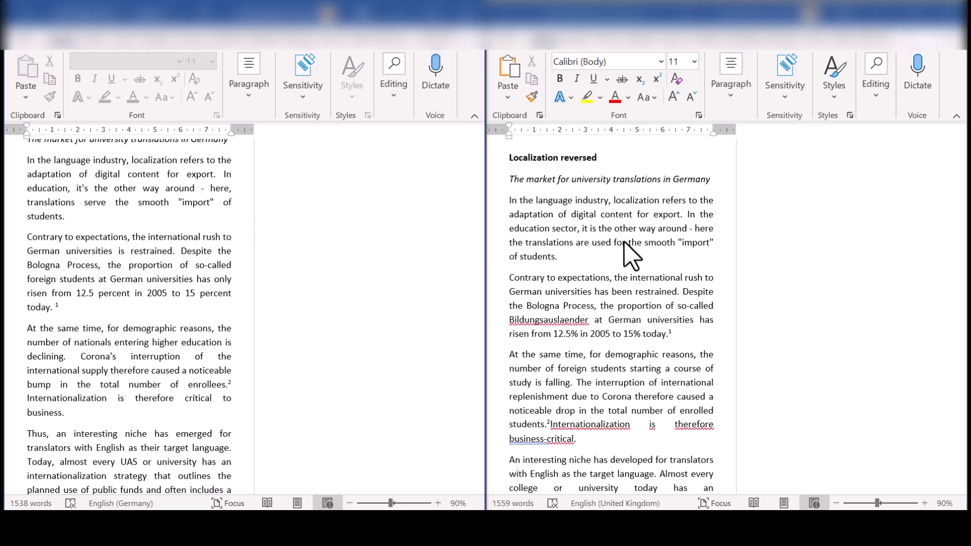
pyautogui.scroll(-2, 624, 253)
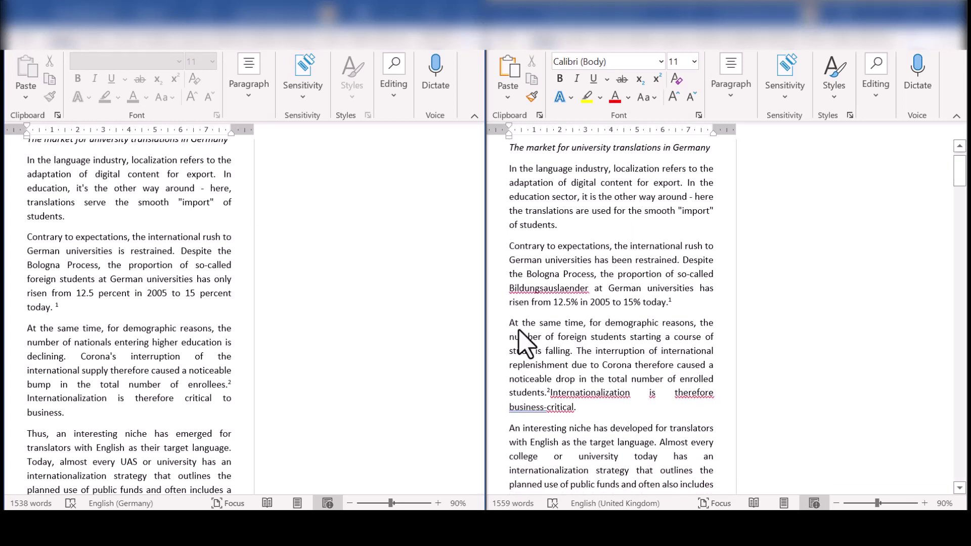
pyautogui.scroll(2, 258, 253)
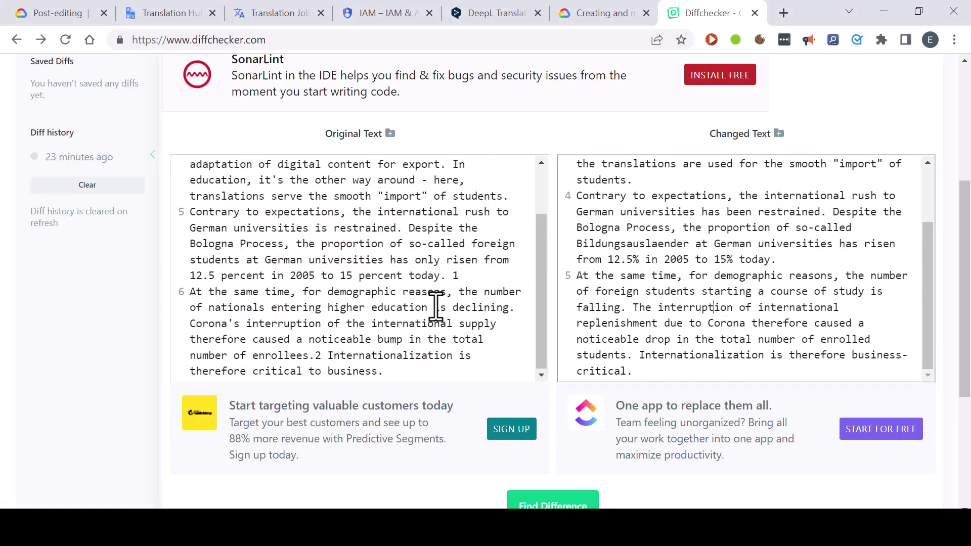
# Step: Delete the blank first line of Diffchecker's original text and run Find Difference
pyautogui.scroll(2, 435, 307)
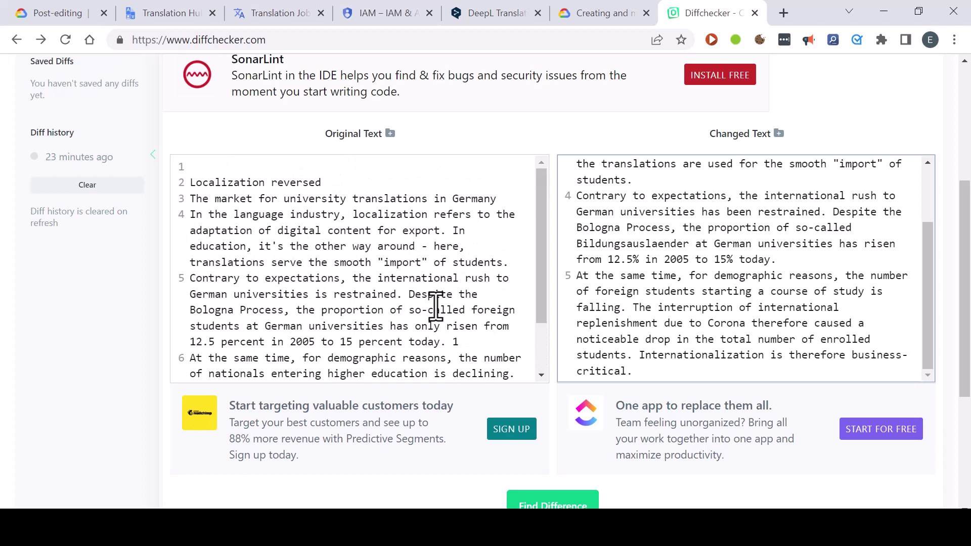
pyautogui.click(318, 171)
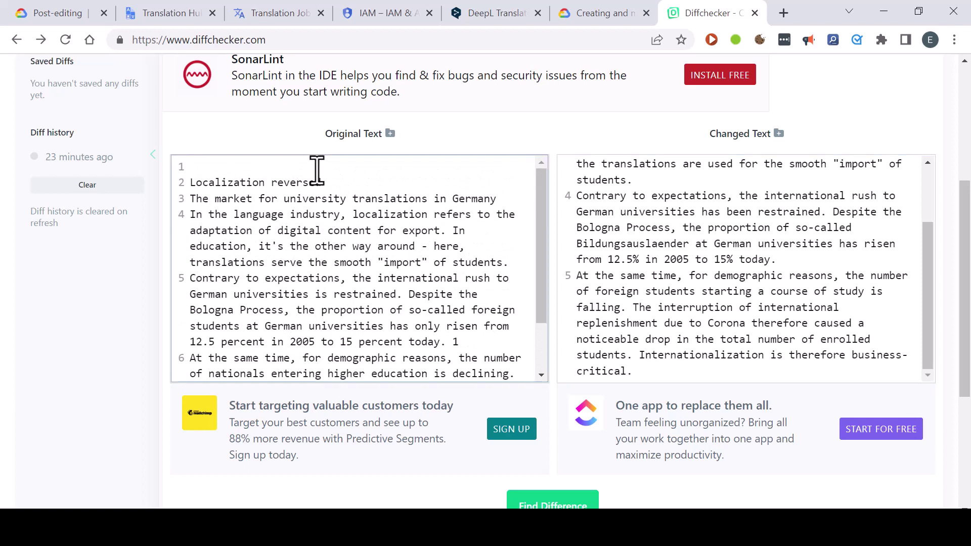
pyautogui.press('Delete')
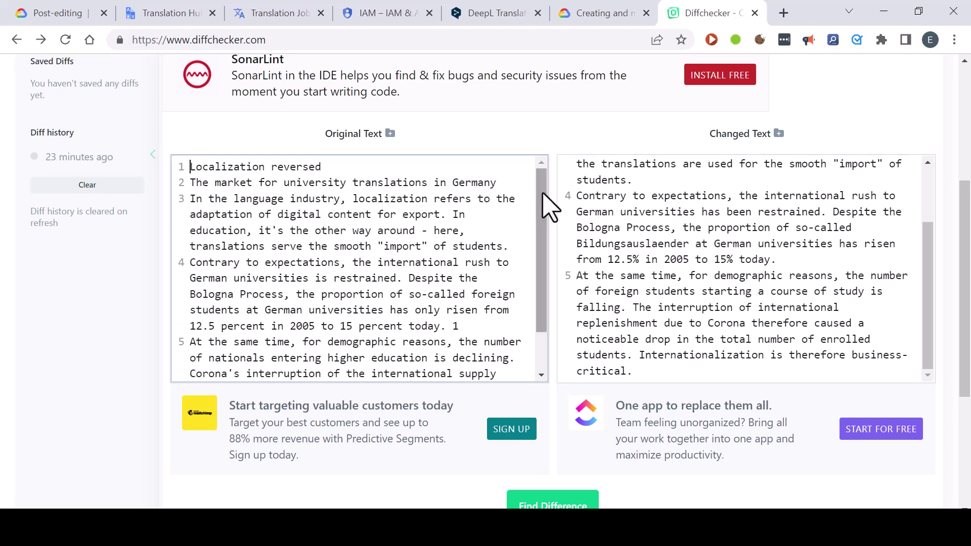
pyautogui.scroll(1, 726, 226)
pyautogui.scroll(1, 726, 226)
pyautogui.scroll(-3, 725, 226)
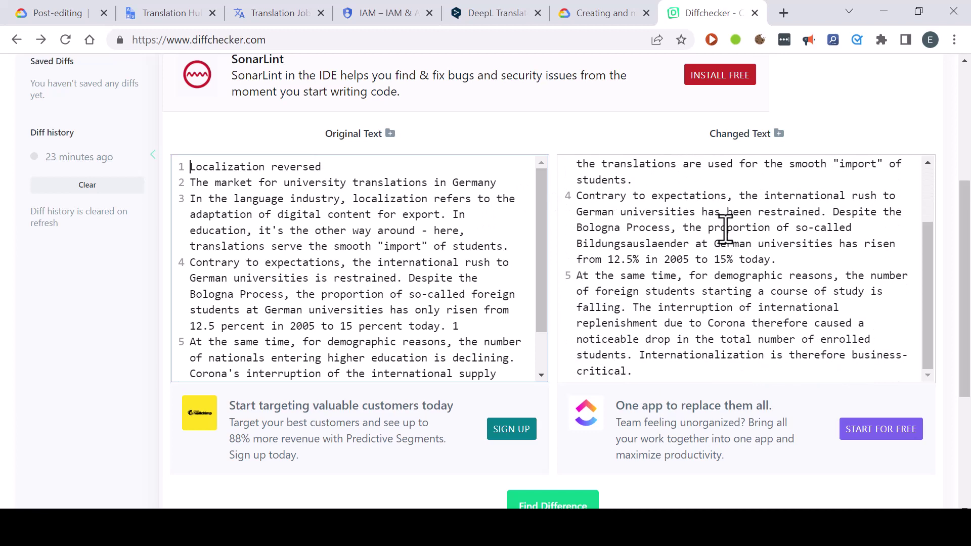
pyautogui.scroll(1, 725, 227)
pyautogui.scroll(1, 726, 228)
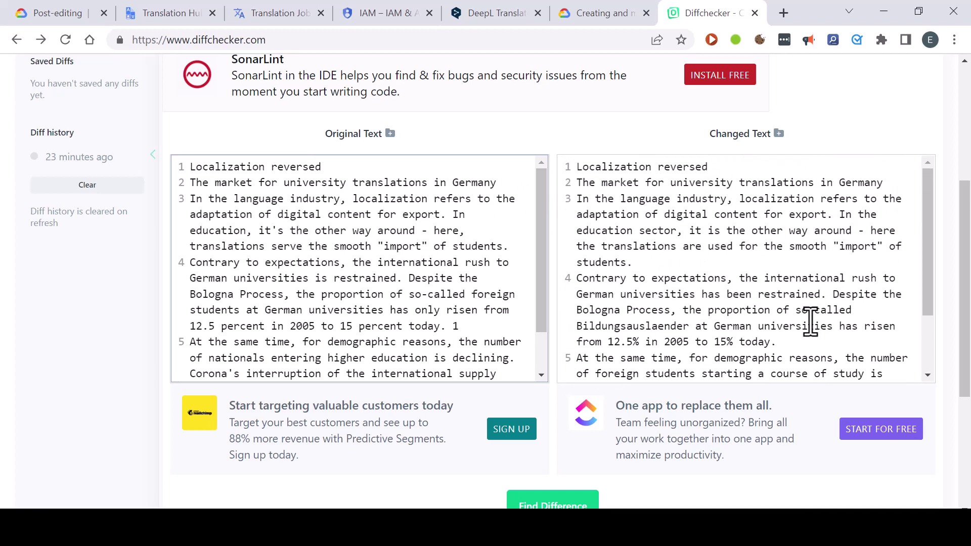
pyautogui.click(582, 502)
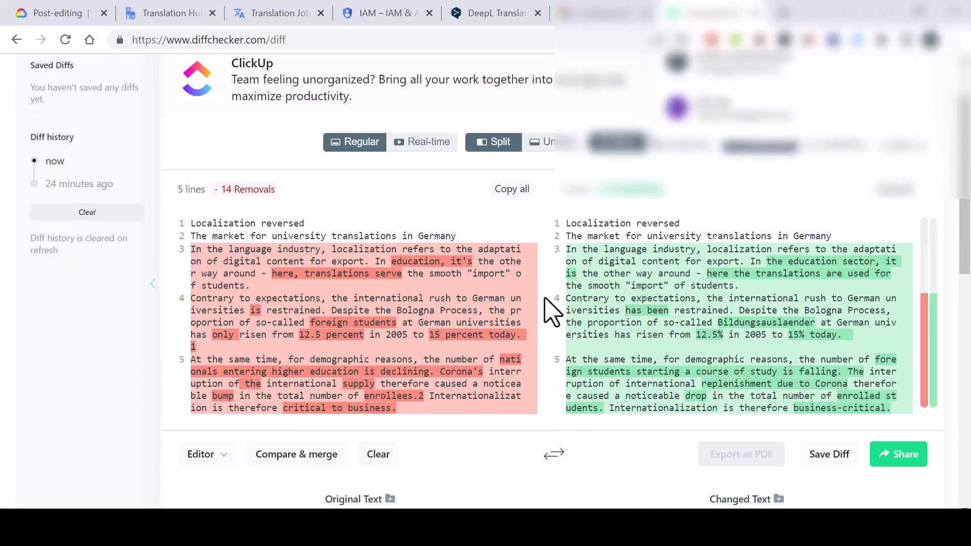
# Step: Review highlighted differences such as '12.5 percent' versus '12.5%' and 'foreign students' versus 'Bildungsauslaender'
pyautogui.scroll(-1, 553, 310)
pyautogui.scroll(-4, 548, 310)
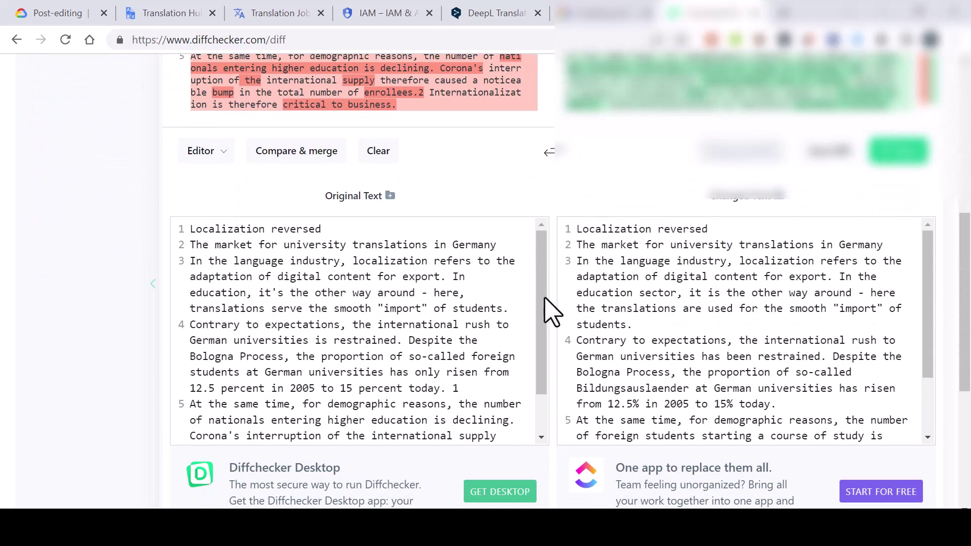
pyautogui.scroll(4, 548, 310)
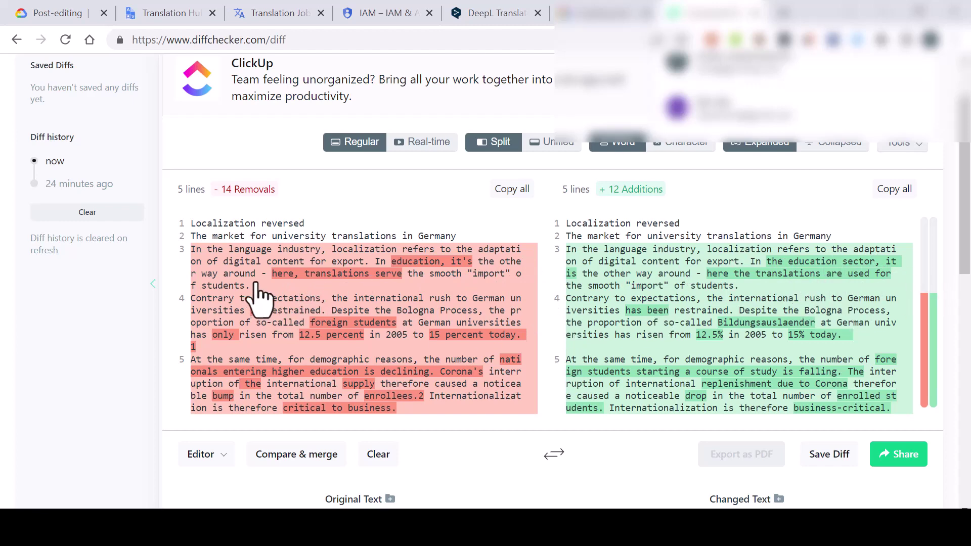
pyautogui.scroll(-1, 396, 319)
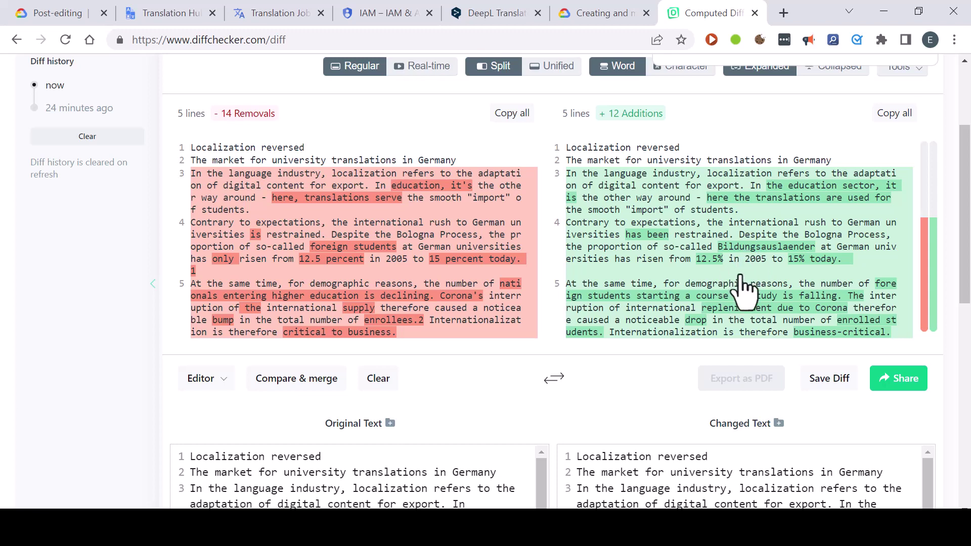
pyautogui.scroll(-2, 743, 289)
pyautogui.scroll(2, 743, 288)
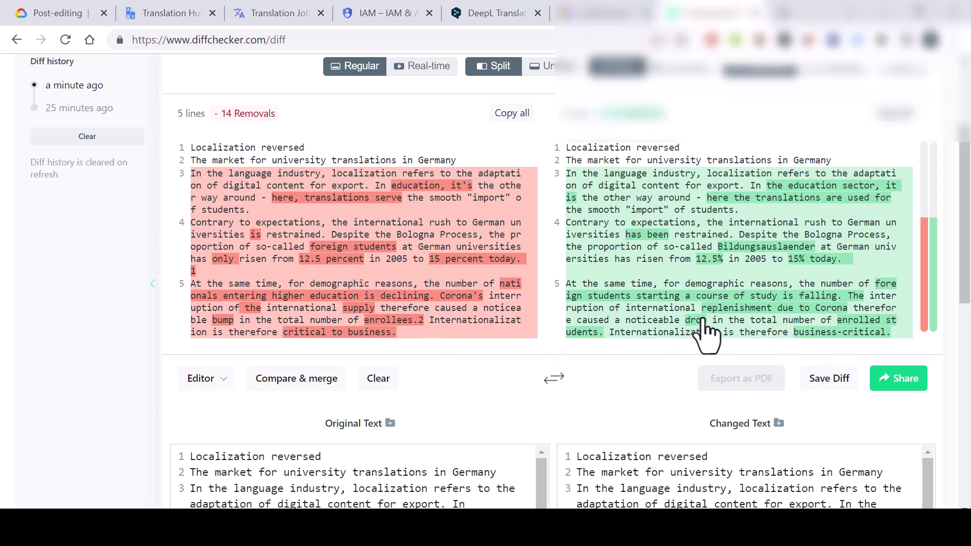
pyautogui.scroll(2, 706, 334)
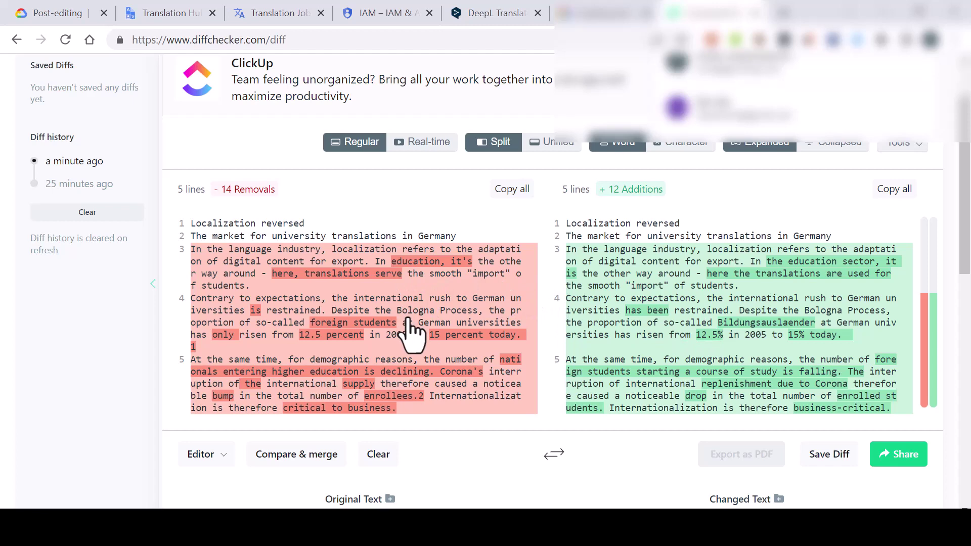
pyautogui.scroll(-3, 921, 184)
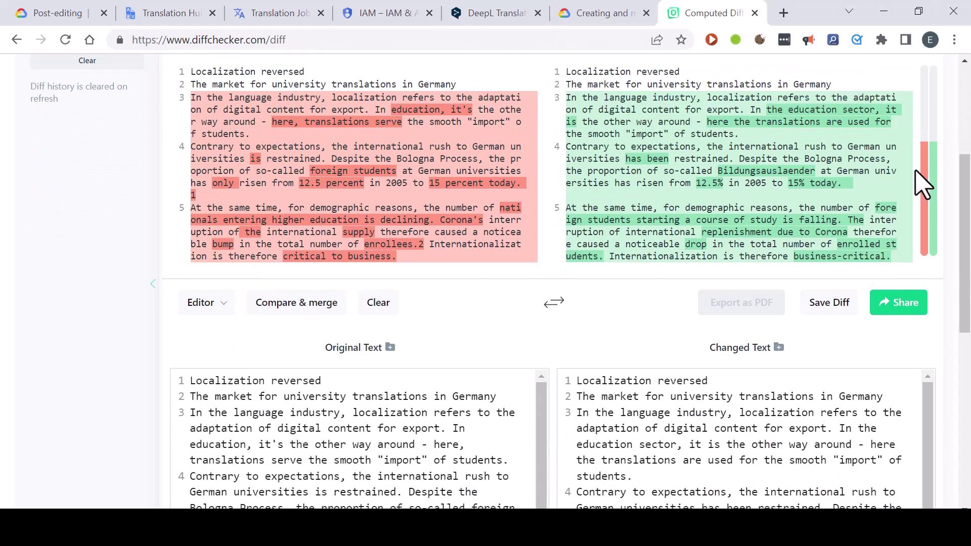
pyautogui.scroll(2, 866, 205)
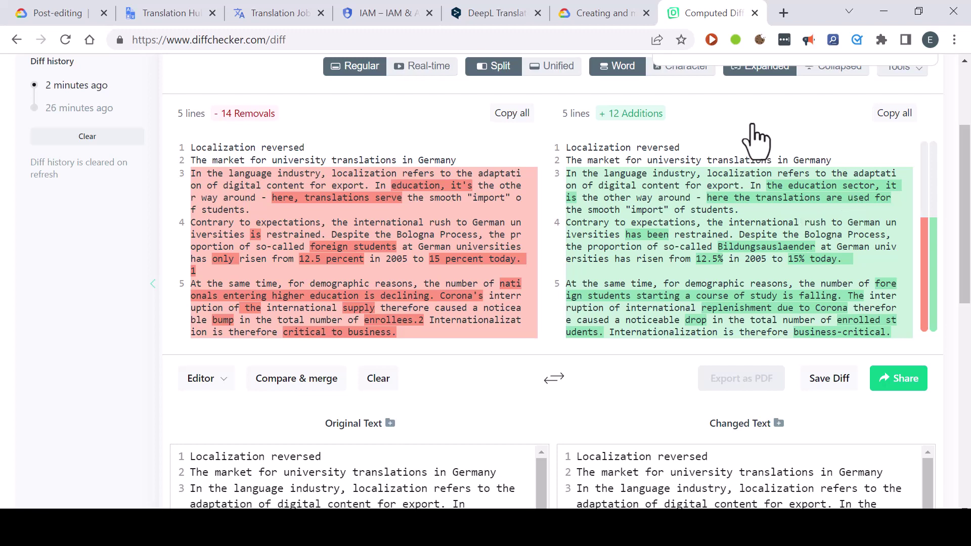
# Step: Return to the Translation Hub Recent list showing the German-to-English job as MT completed
pyautogui.click(144, 15)
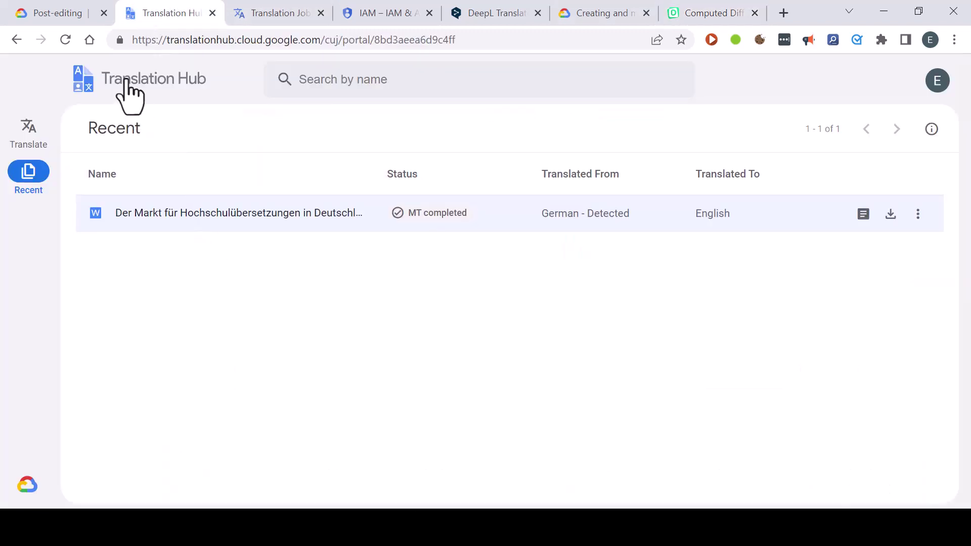